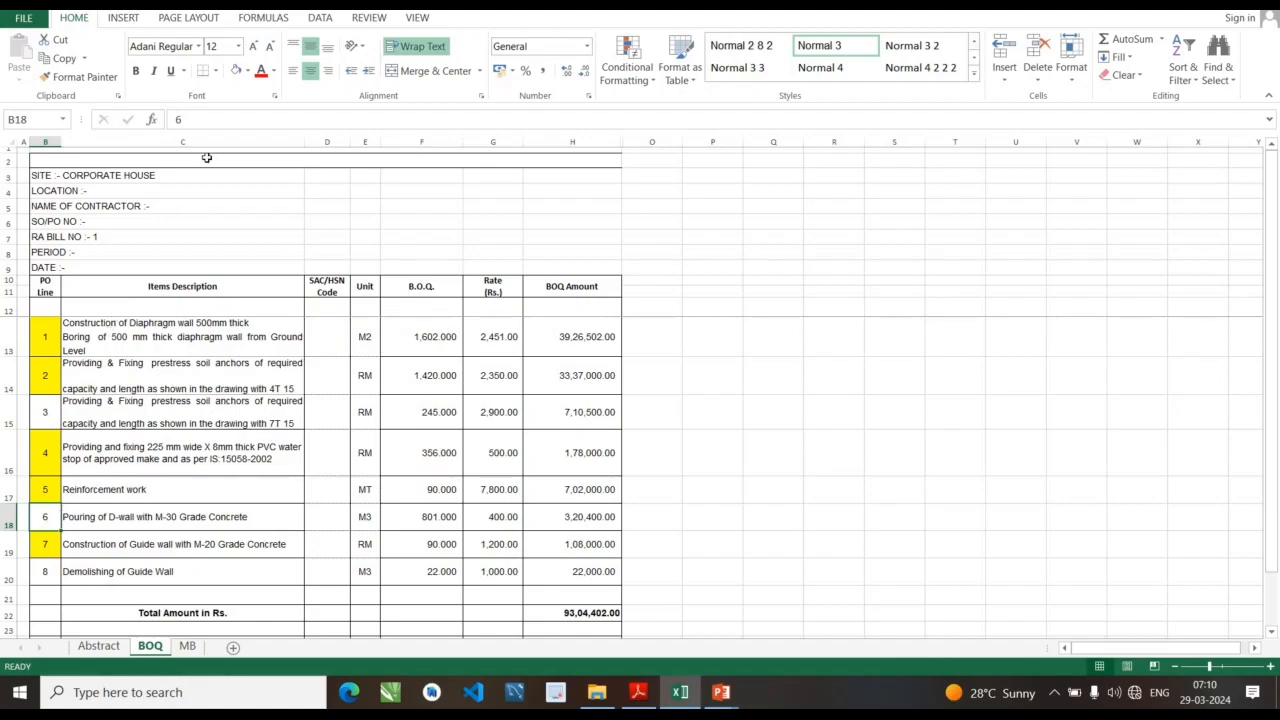
- Highlight the number of PO line 6, the M-30 D-wall concrete item, with a yellow fill in the BOQ
left_click(249, 72)
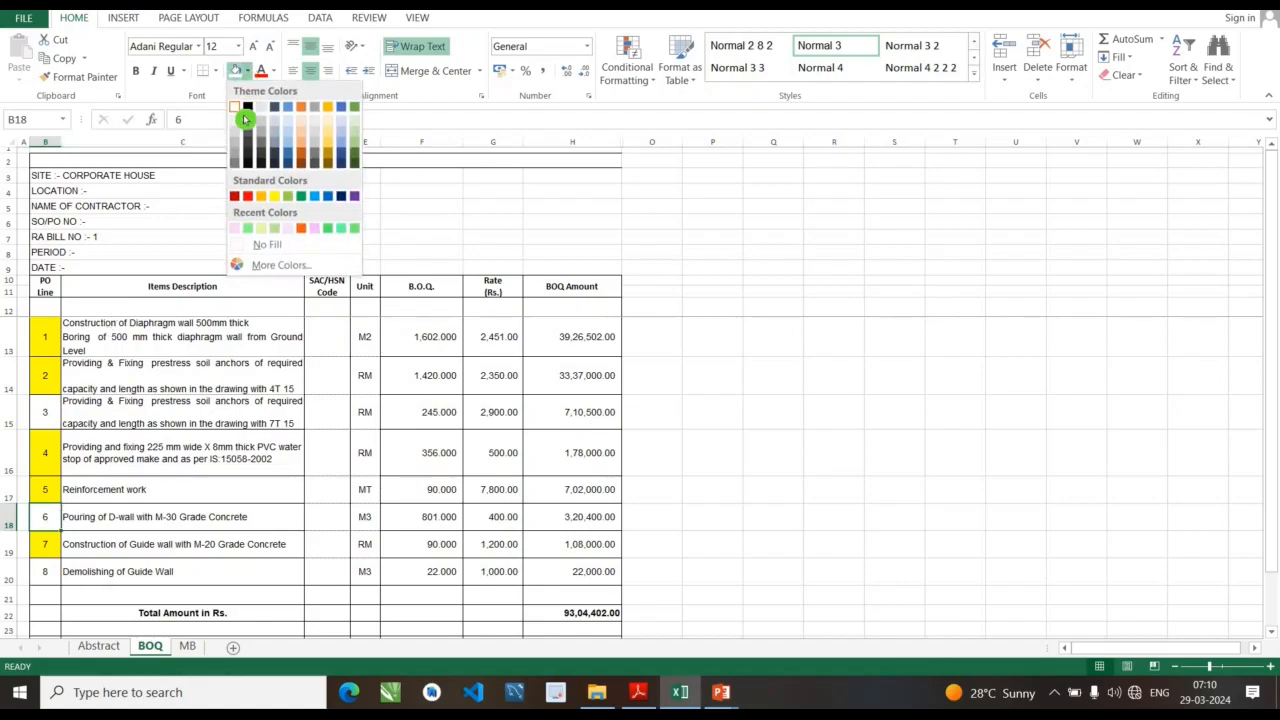
left_click(273, 197)
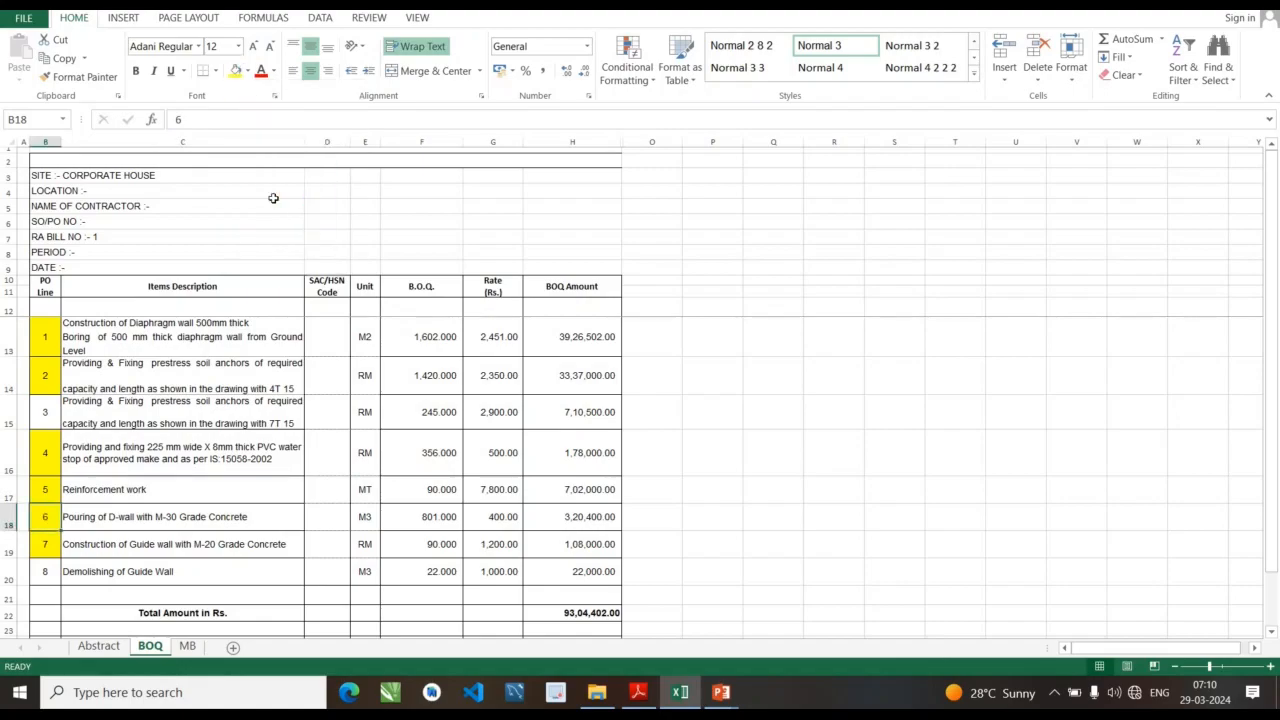
- Examine the panel-wise quantities of item 6, Pouring of D-wall with M-30 Grade Concrete, in the MB sheet
left_click(184, 649)
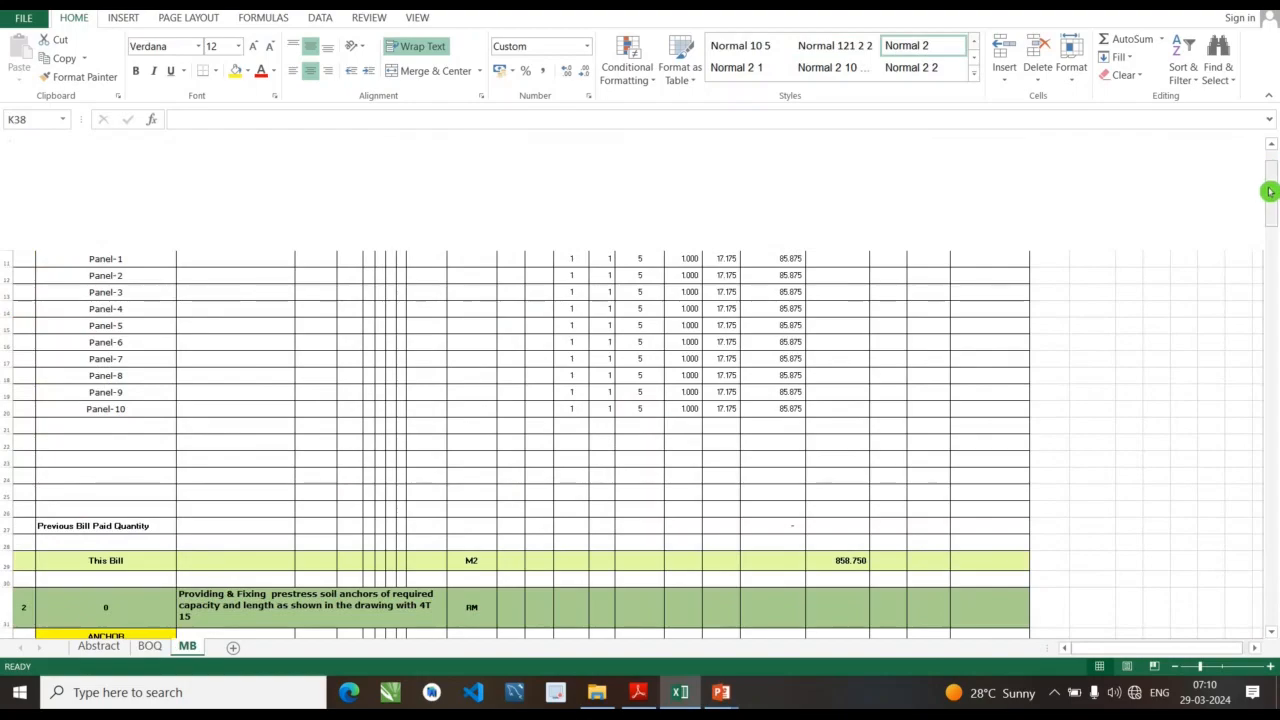
left_click_drag(1270, 191, 1277, 528)
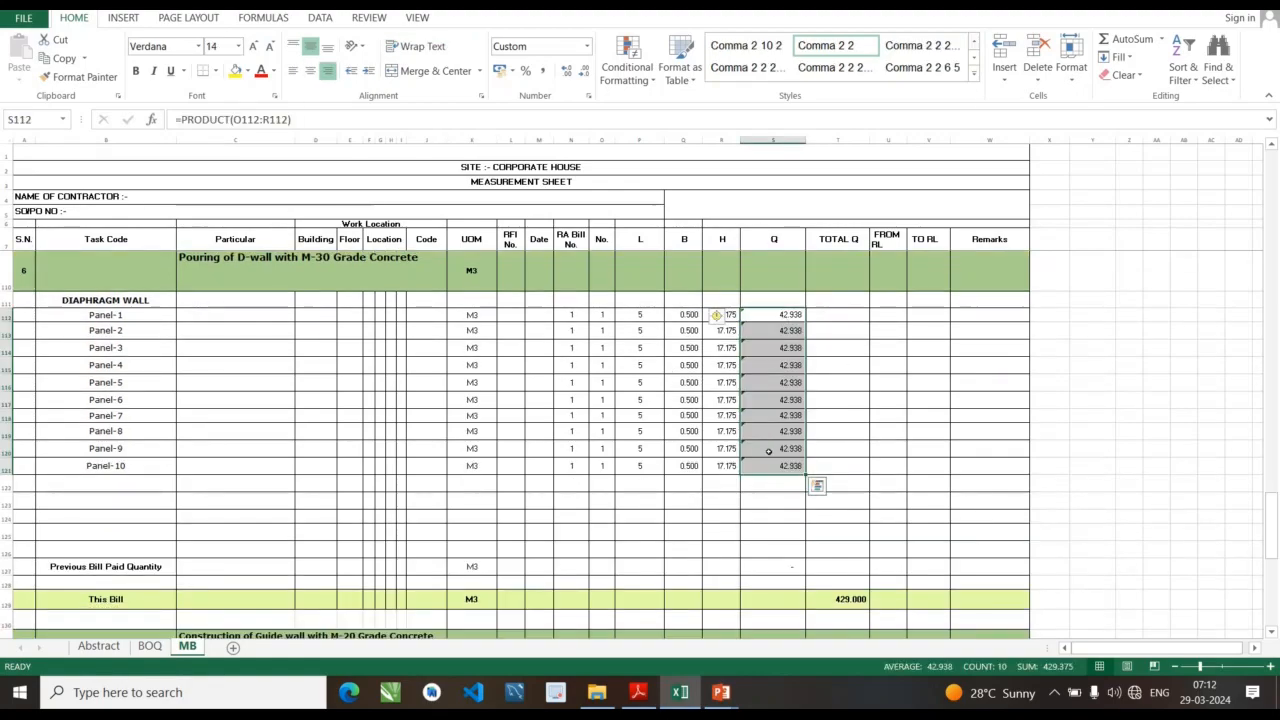
left_click(772, 490)
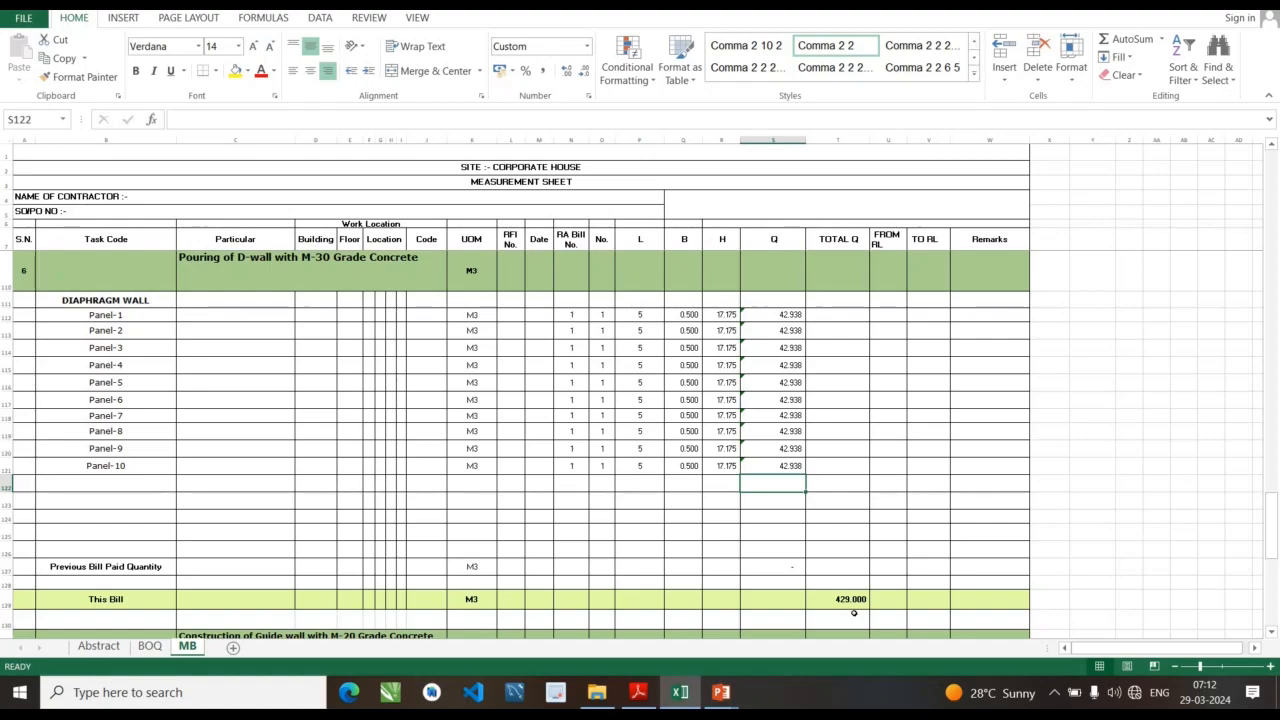
- Highlight the number of PO line 6, CONCRETE M-30 D-WALL, in yellow on the Abstract sheet
left_click(99, 646)
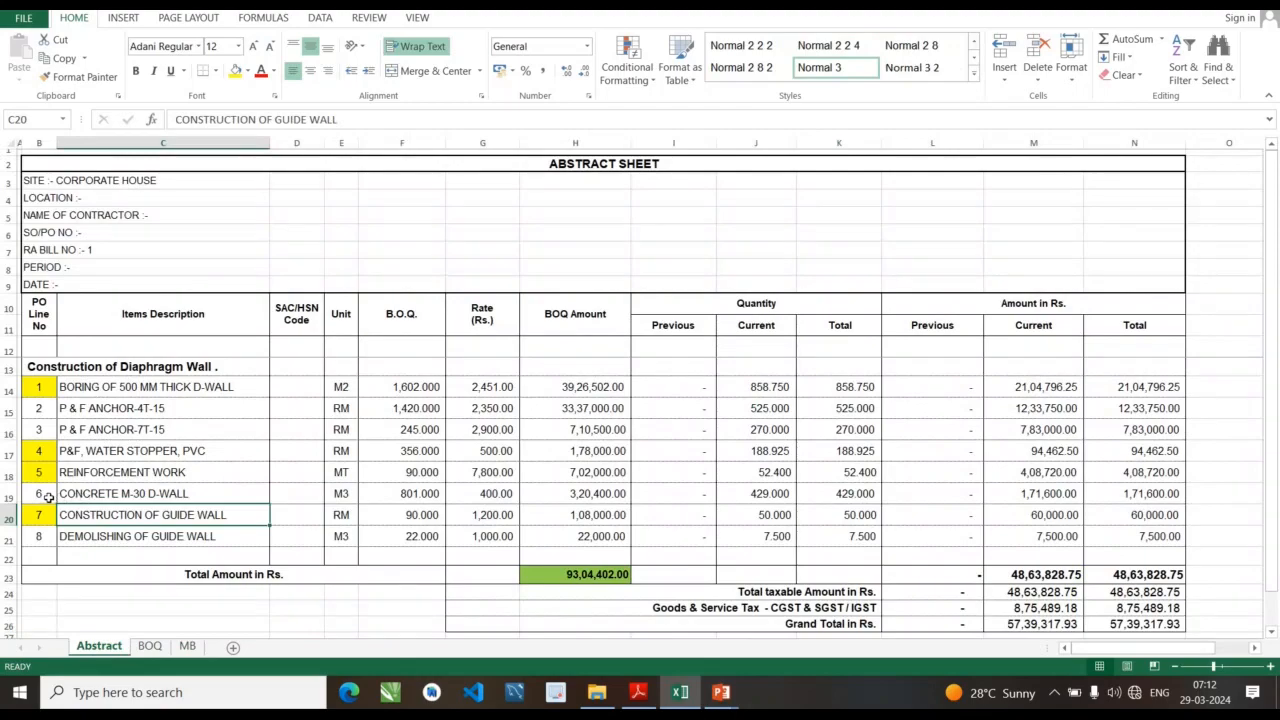
left_click(48, 497)
left_click(237, 76)
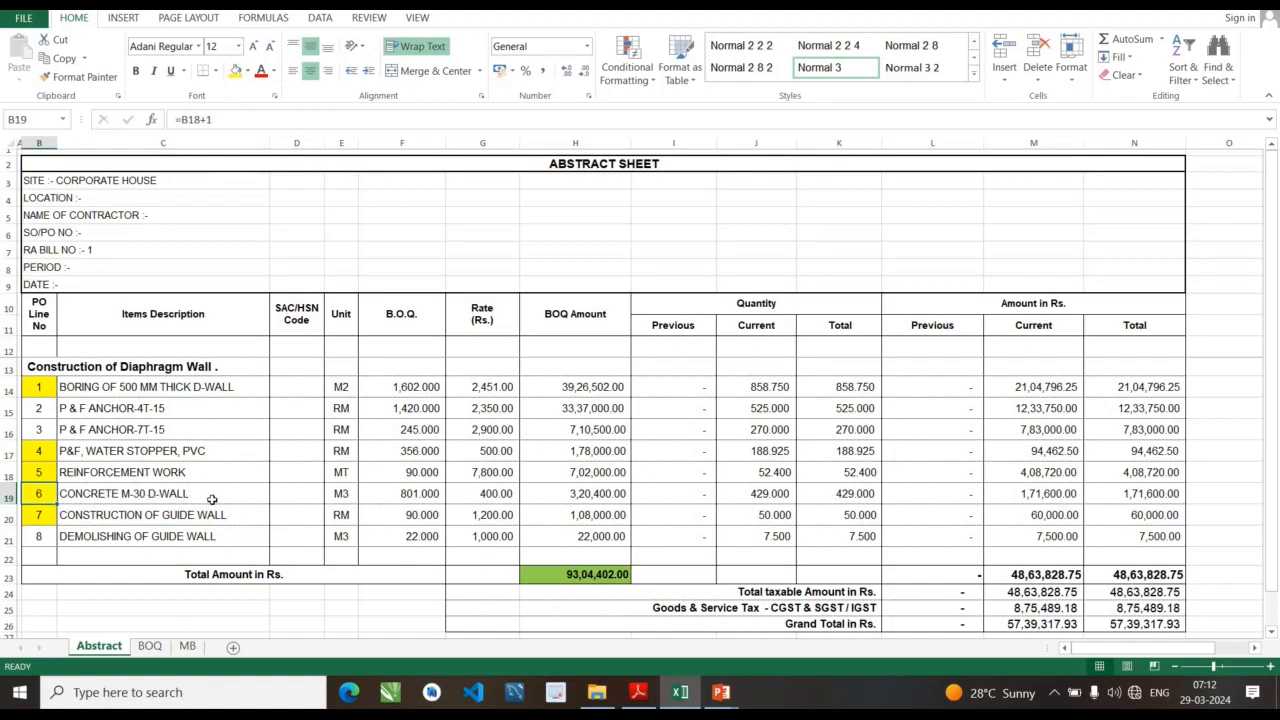
- Review the rate, current quantity and current and total amount formulas of the CONCRETE M-30 D-WALL item
left_click(472, 497)
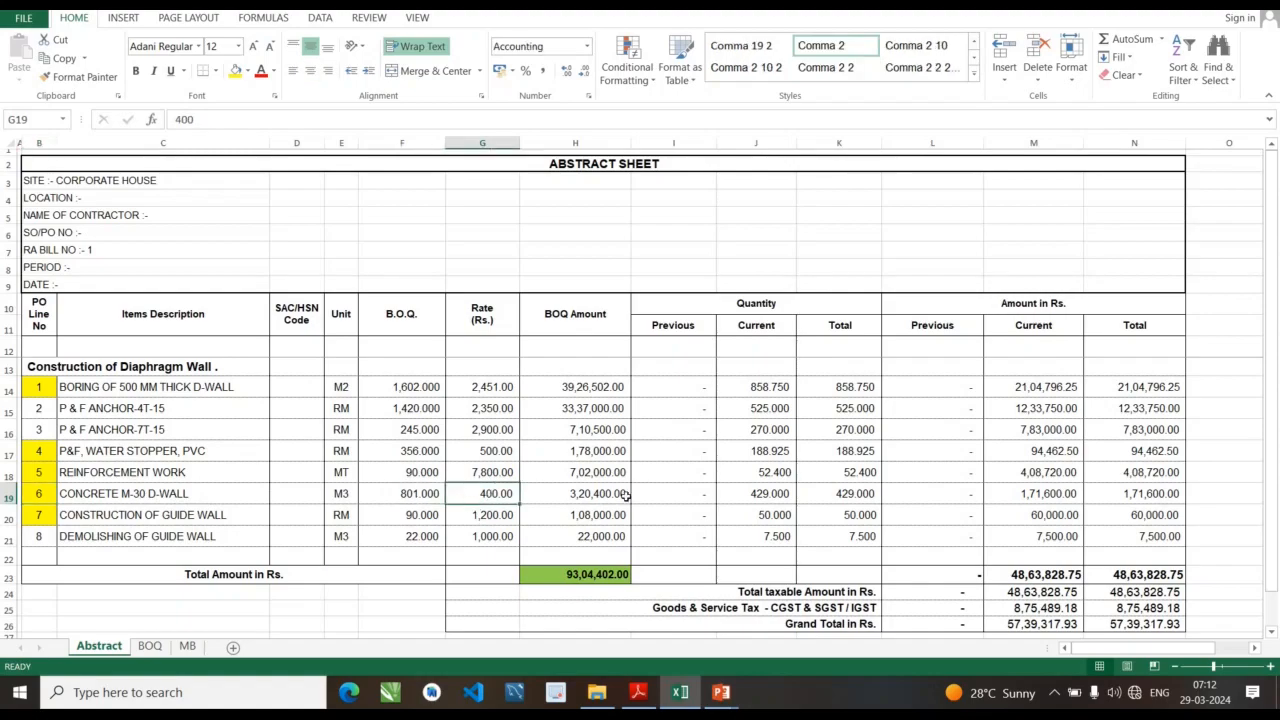
left_click(743, 498)
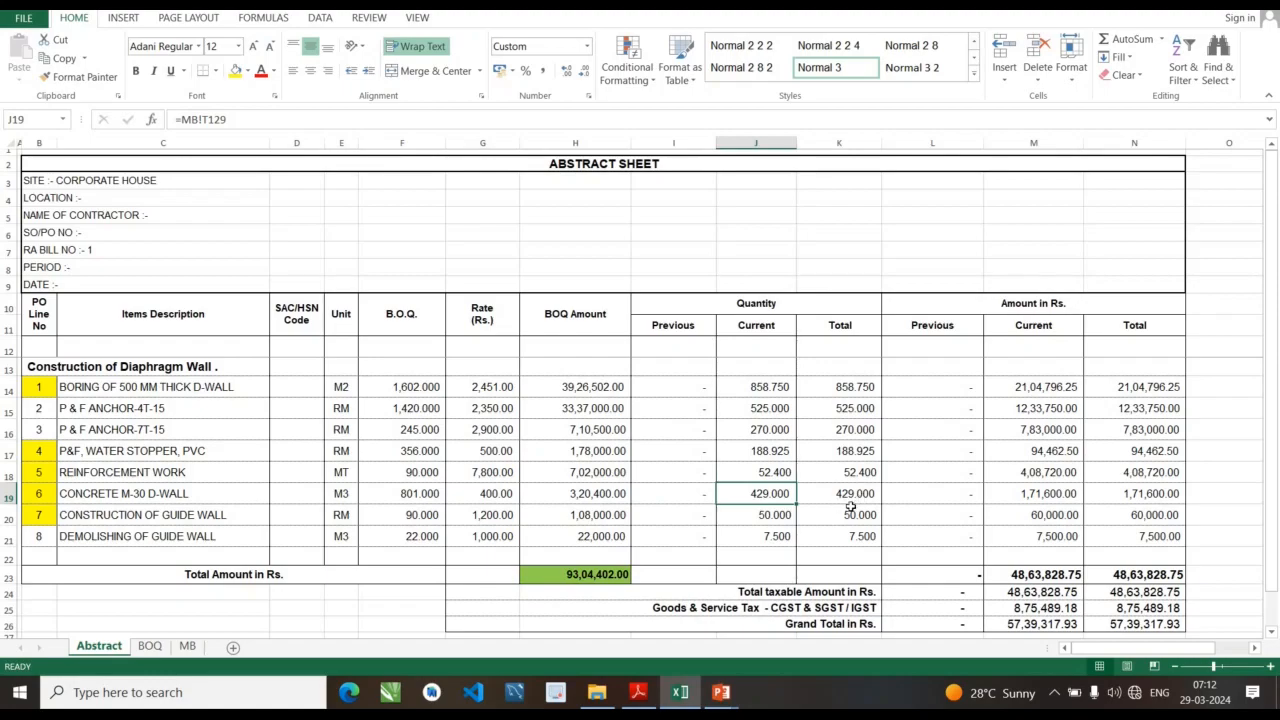
double_click(1010, 507)
left_click(1110, 495)
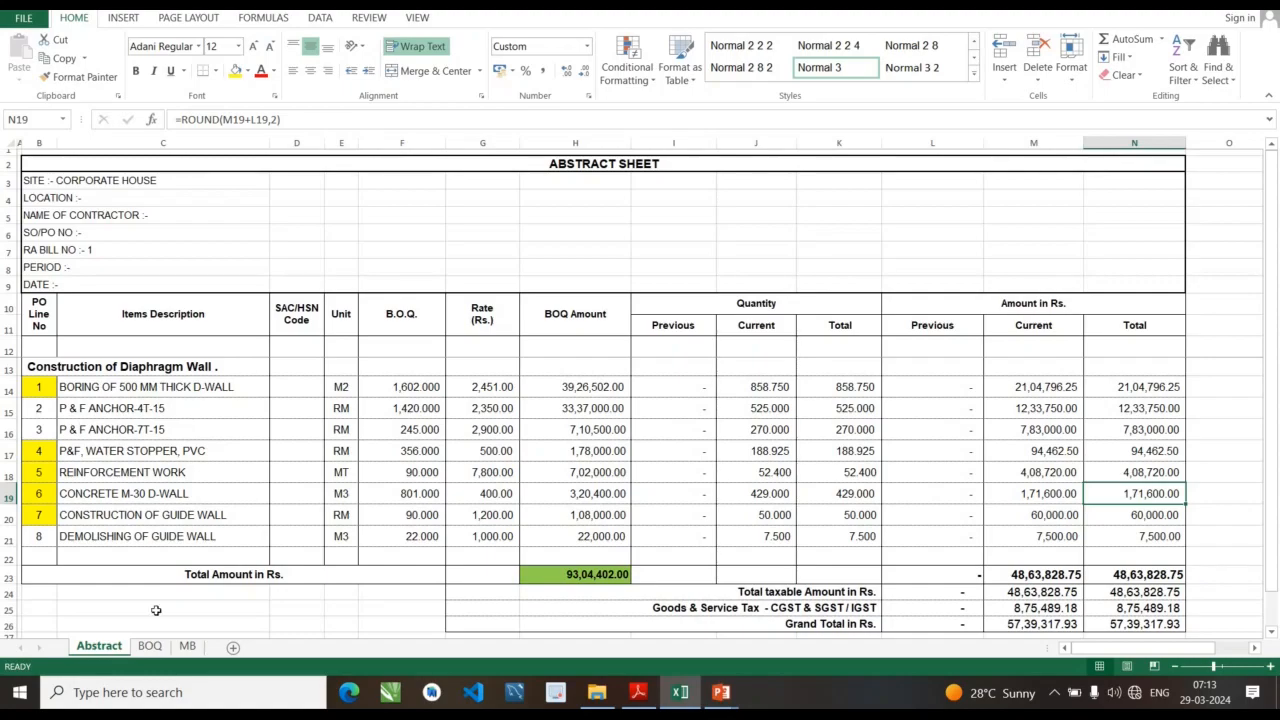
- Return to the BOQ sheet and examine the prestressed anchor details in the D-wall structure drawing PDF
left_click(150, 648)
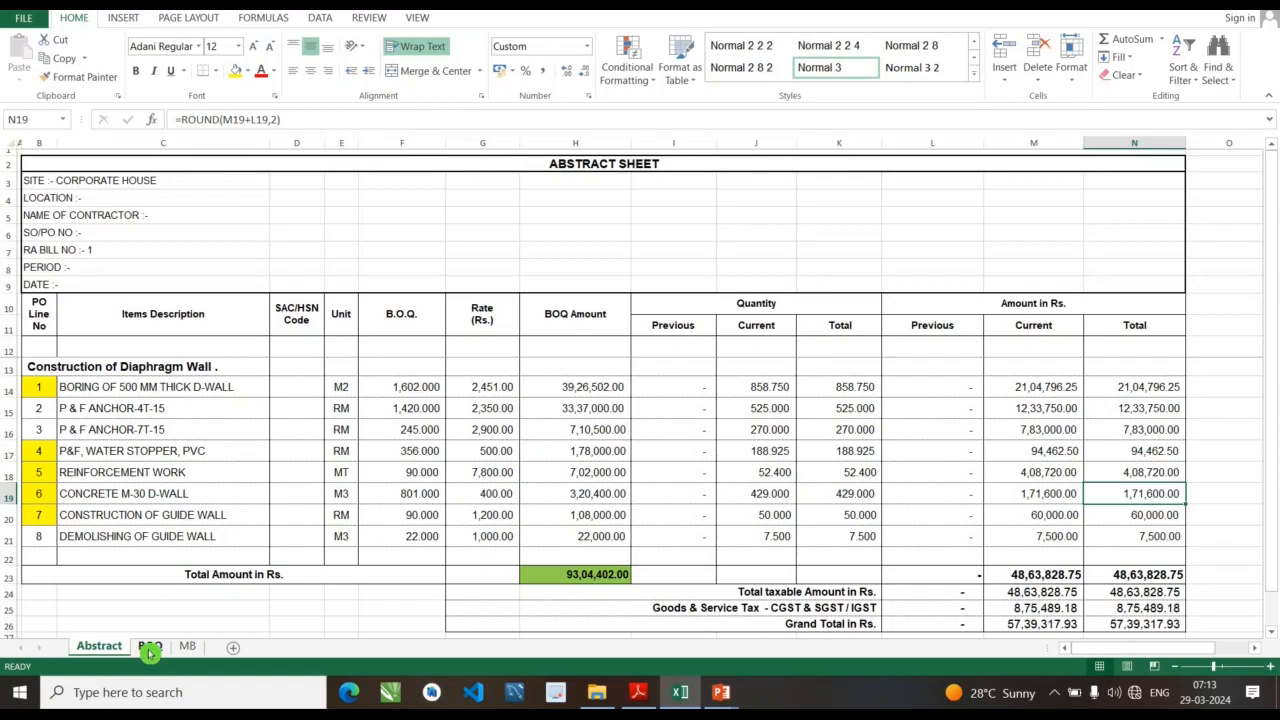
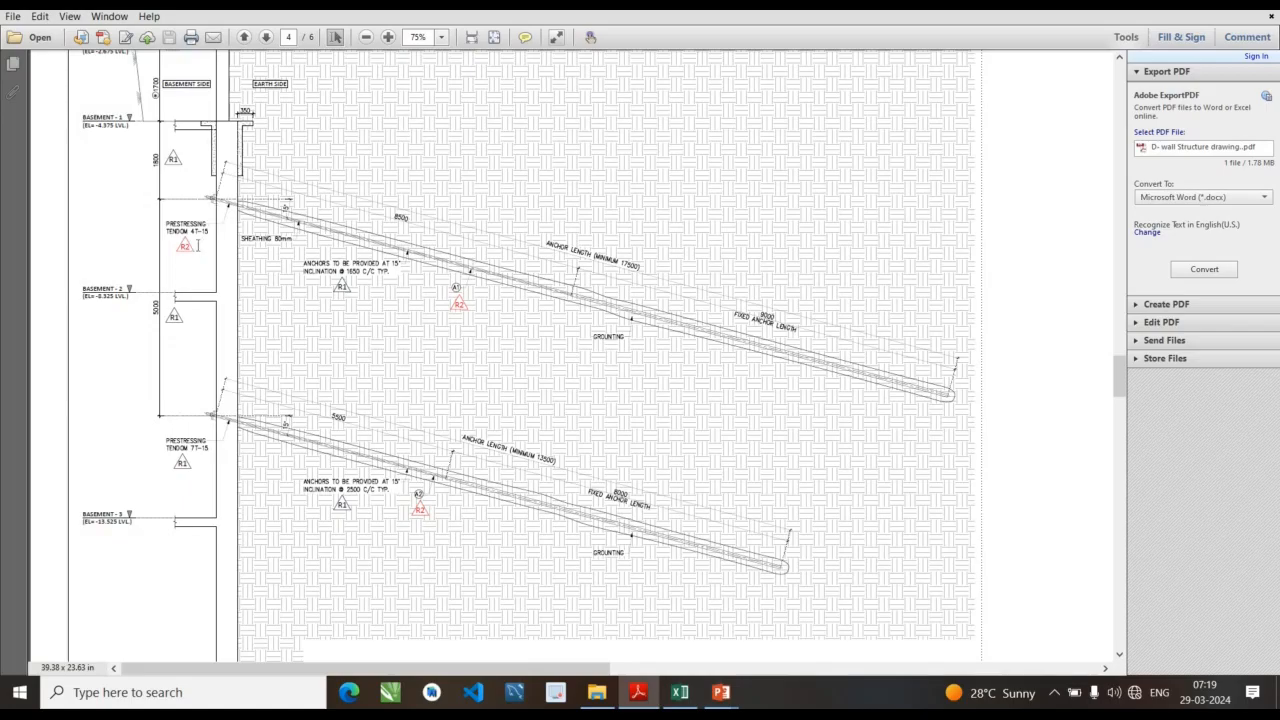
left_click(250, 224)
left_click_drag(1120, 379, 1120, 540)
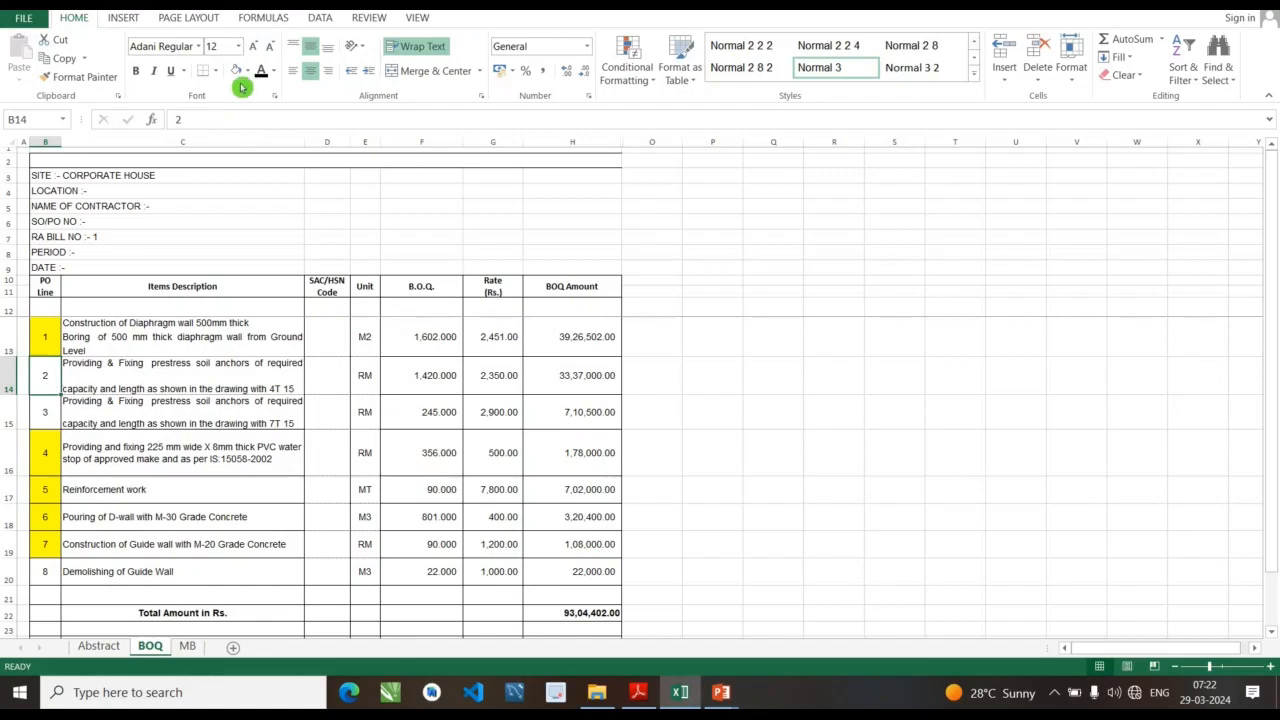
- Highlight the number of PO line 2, the 4T 15 soil anchor item, with a yellow fill in the BOQ
left_click(250, 74)
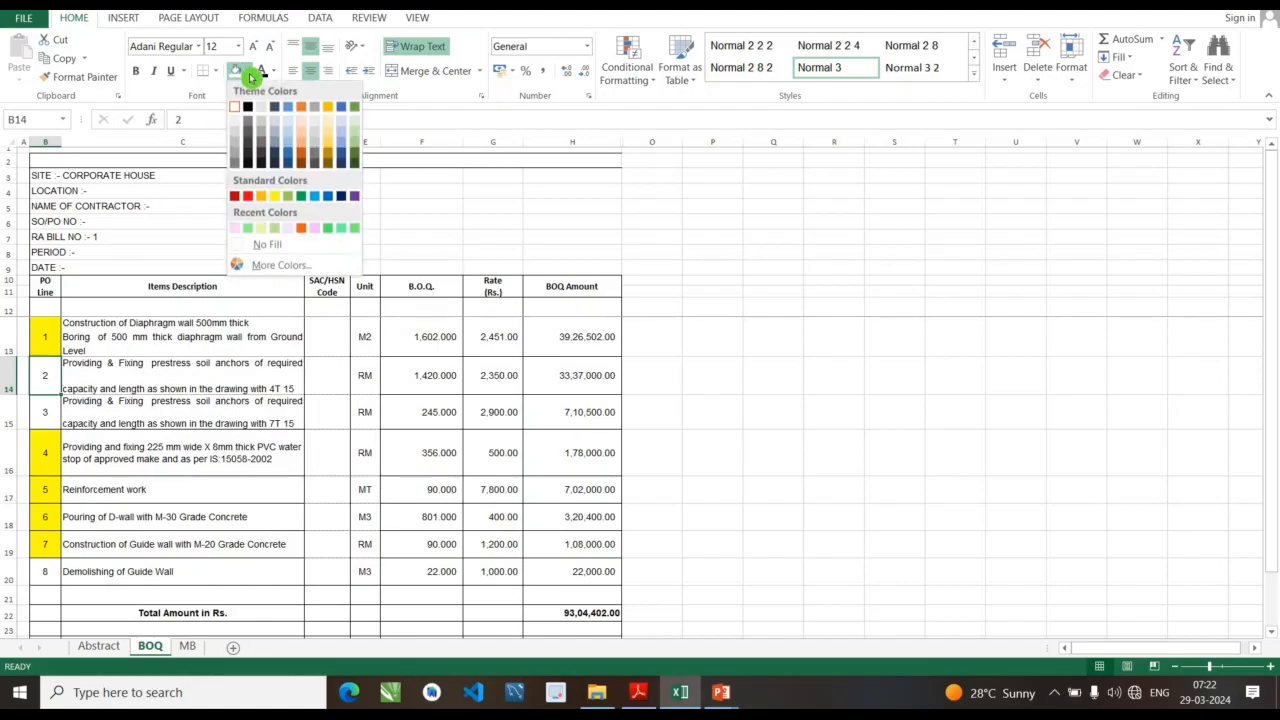
left_click(278, 197)
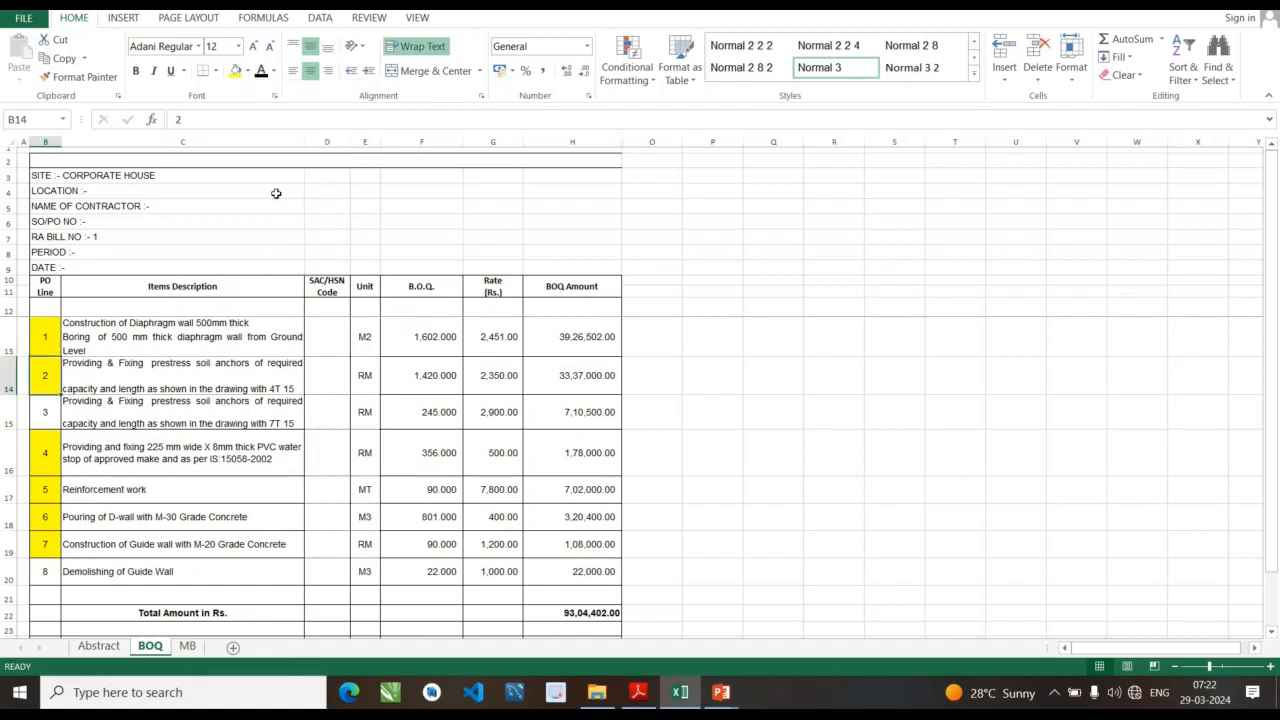
- Examine the 4T 15 anchor measurements in the MB sheet: number, length and quantity per panel, and the bill total formula
left_click(190, 648)
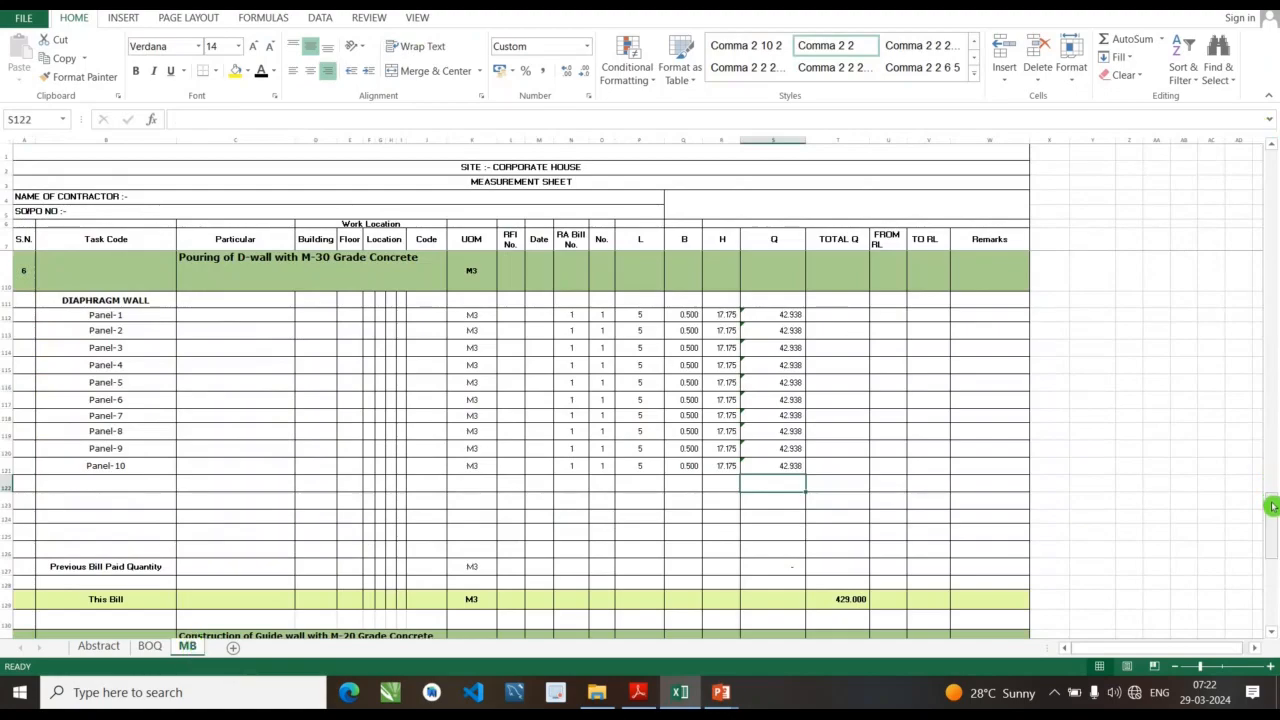
left_click_drag(1272, 507, 1194, 238)
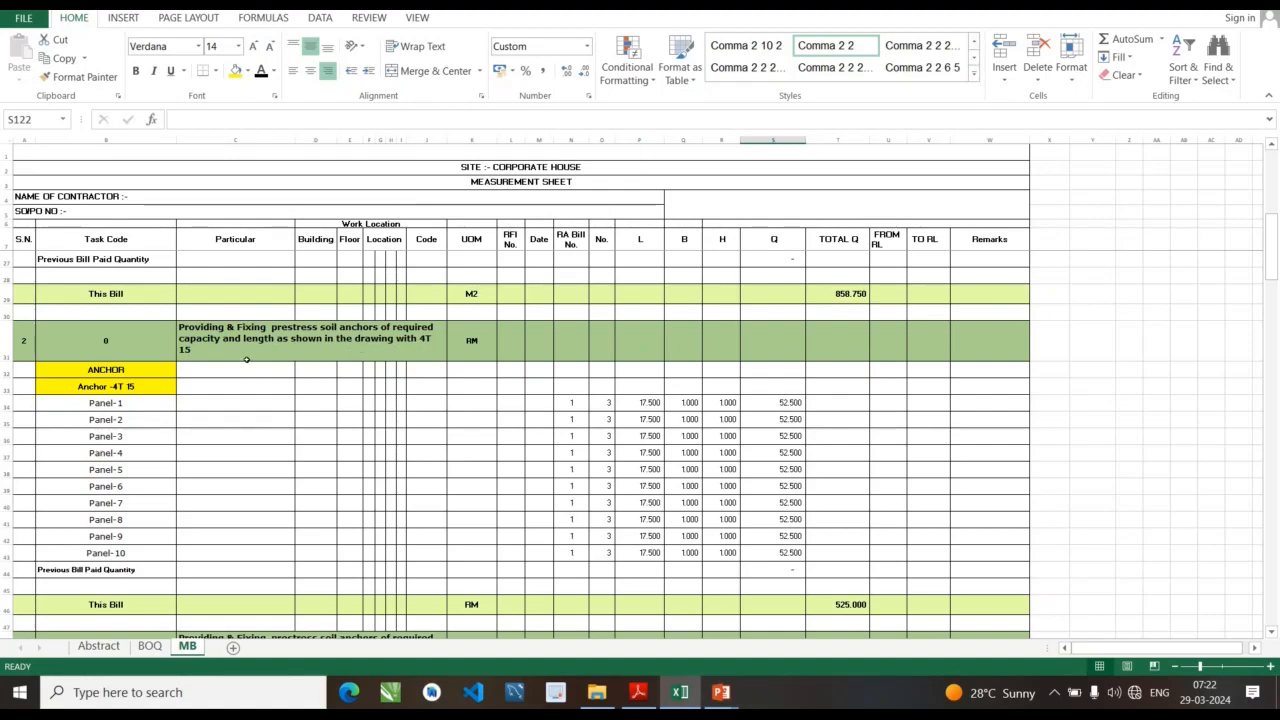
left_click(142, 405)
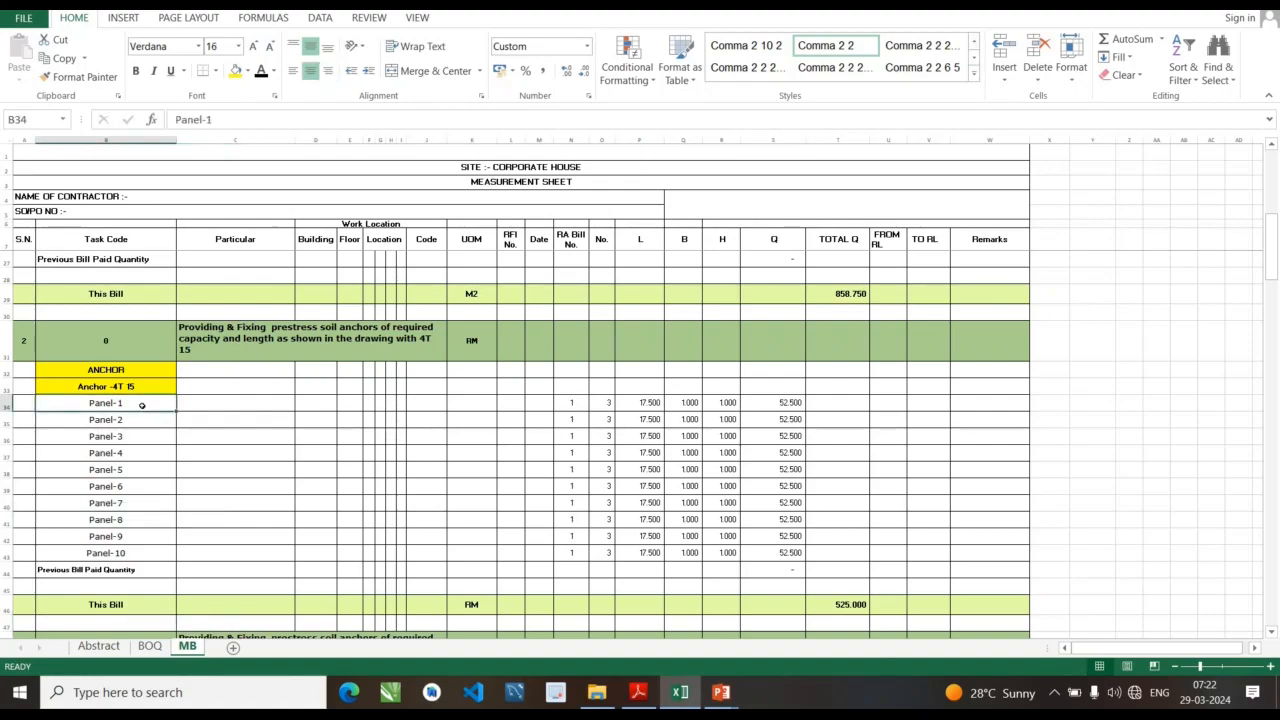
left_click(600, 404)
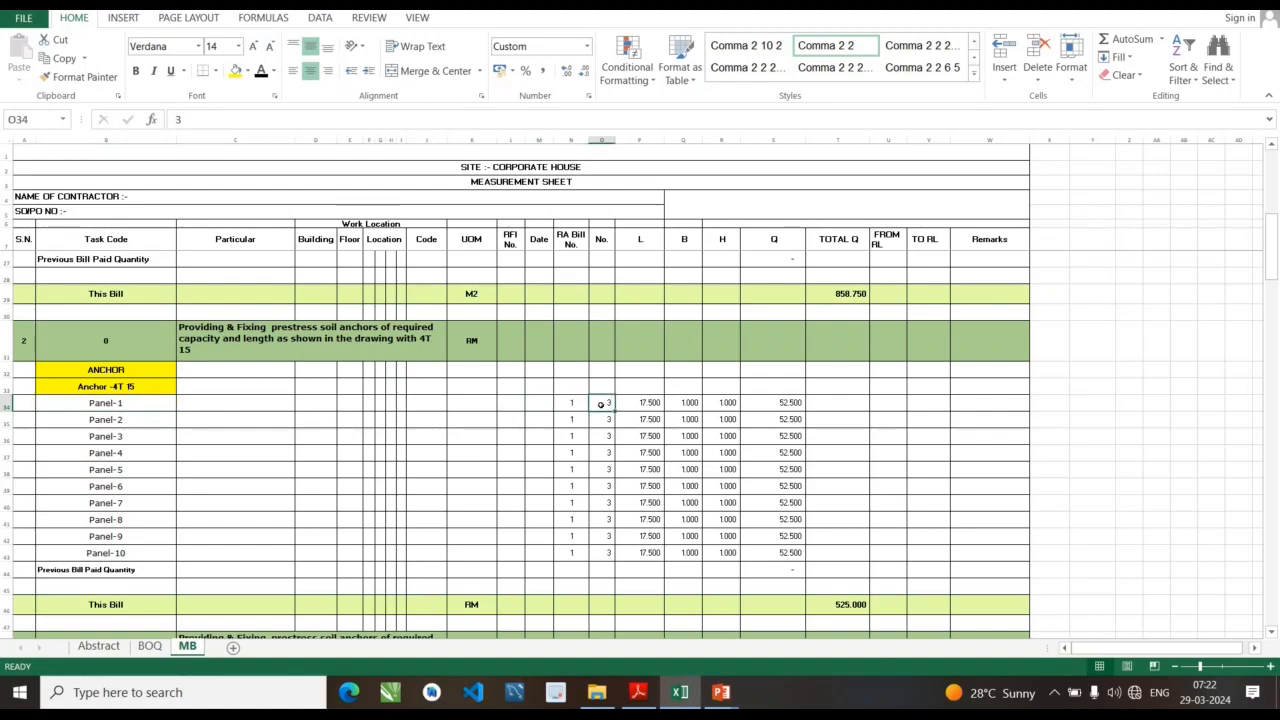
left_click(634, 405)
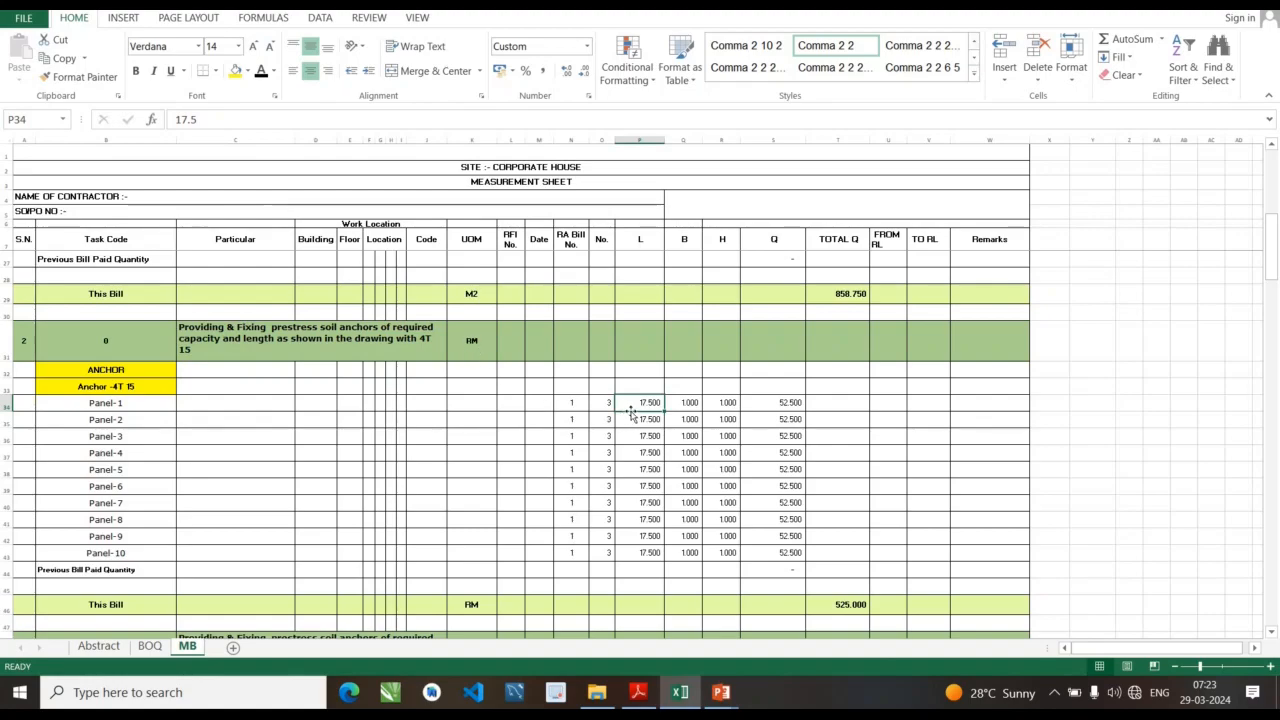
left_click(765, 404)
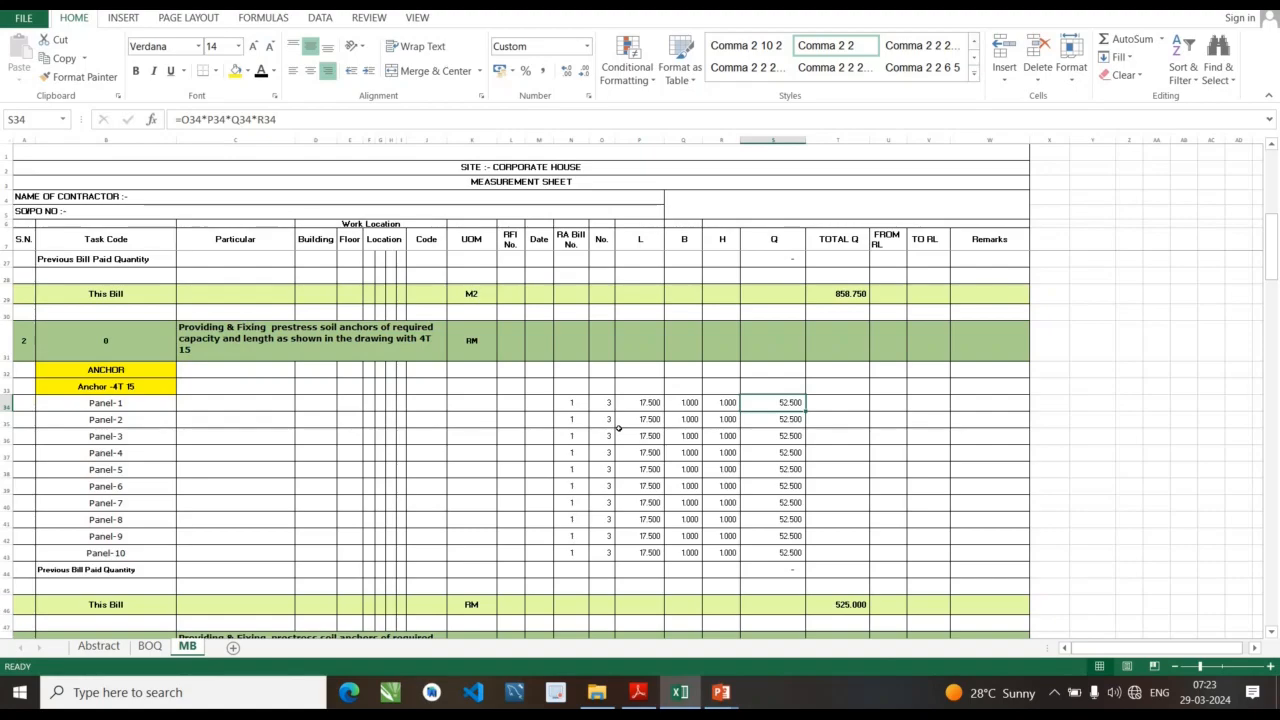
left_click_drag(773, 402, 768, 553)
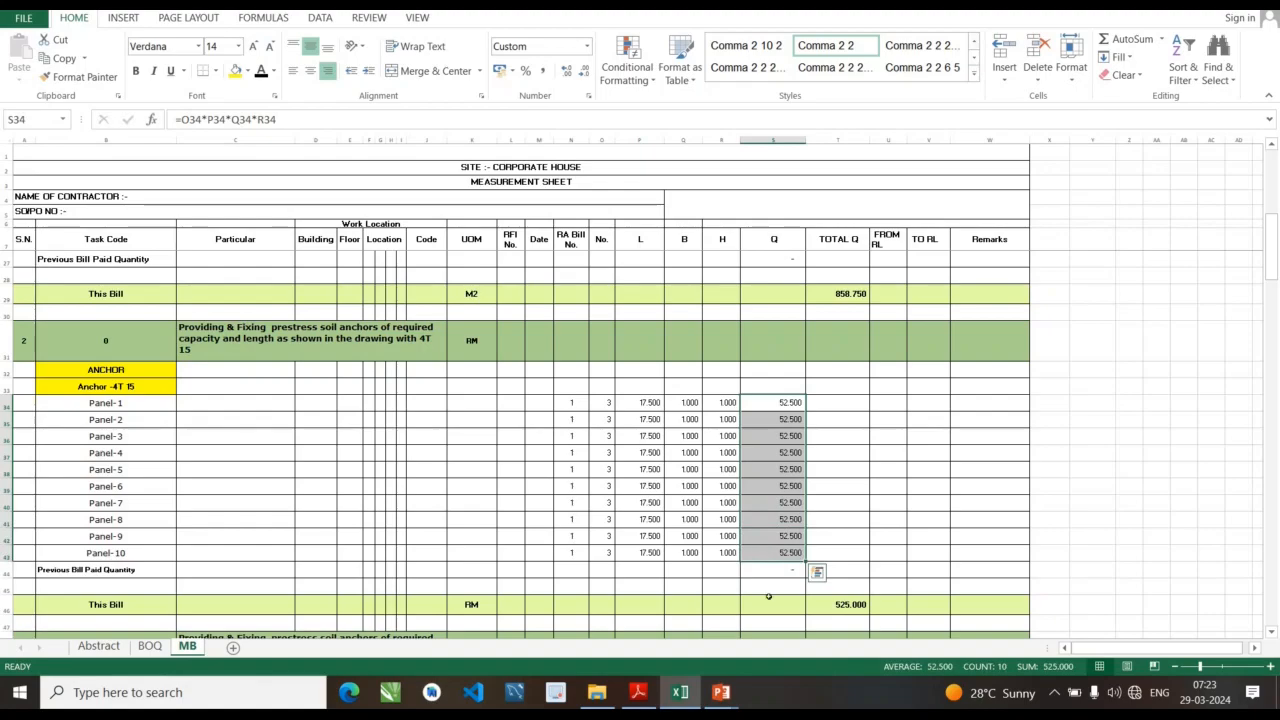
left_click(836, 608)
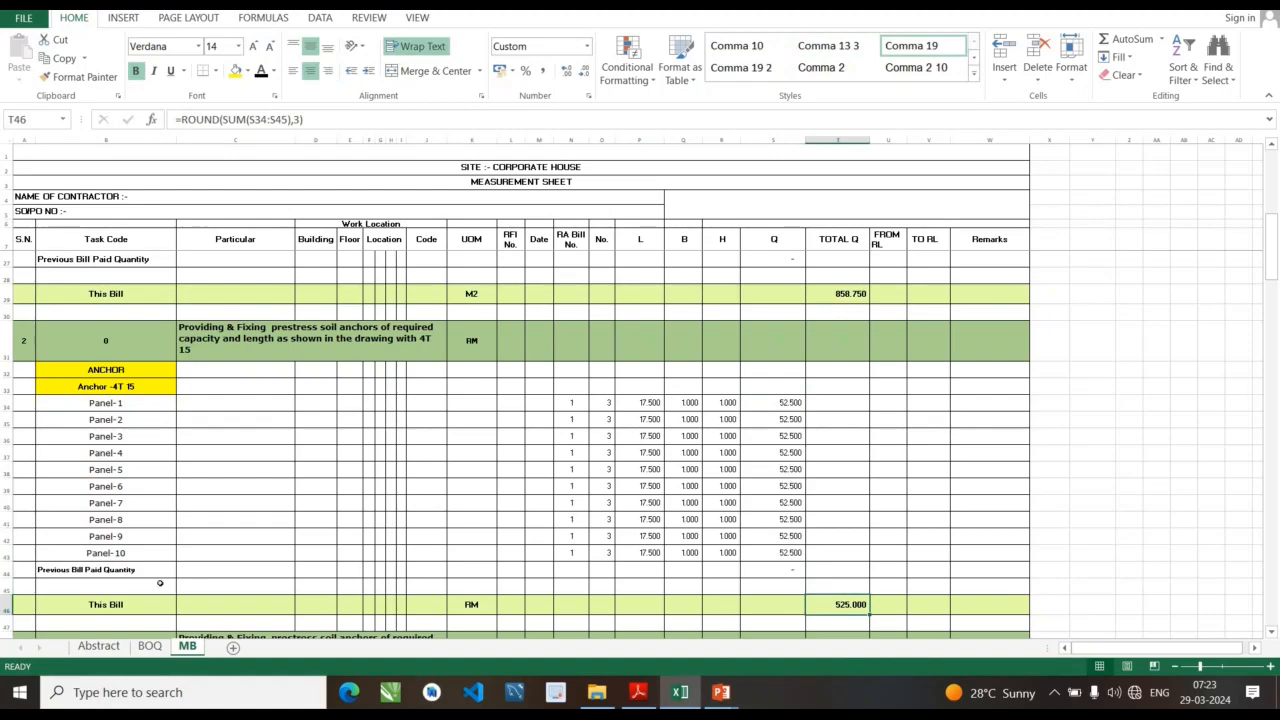
- Highlight the number of PO line 2, P & F ANCHOR-4T-15, in yellow on the Abstract sheet
left_click(104, 650)
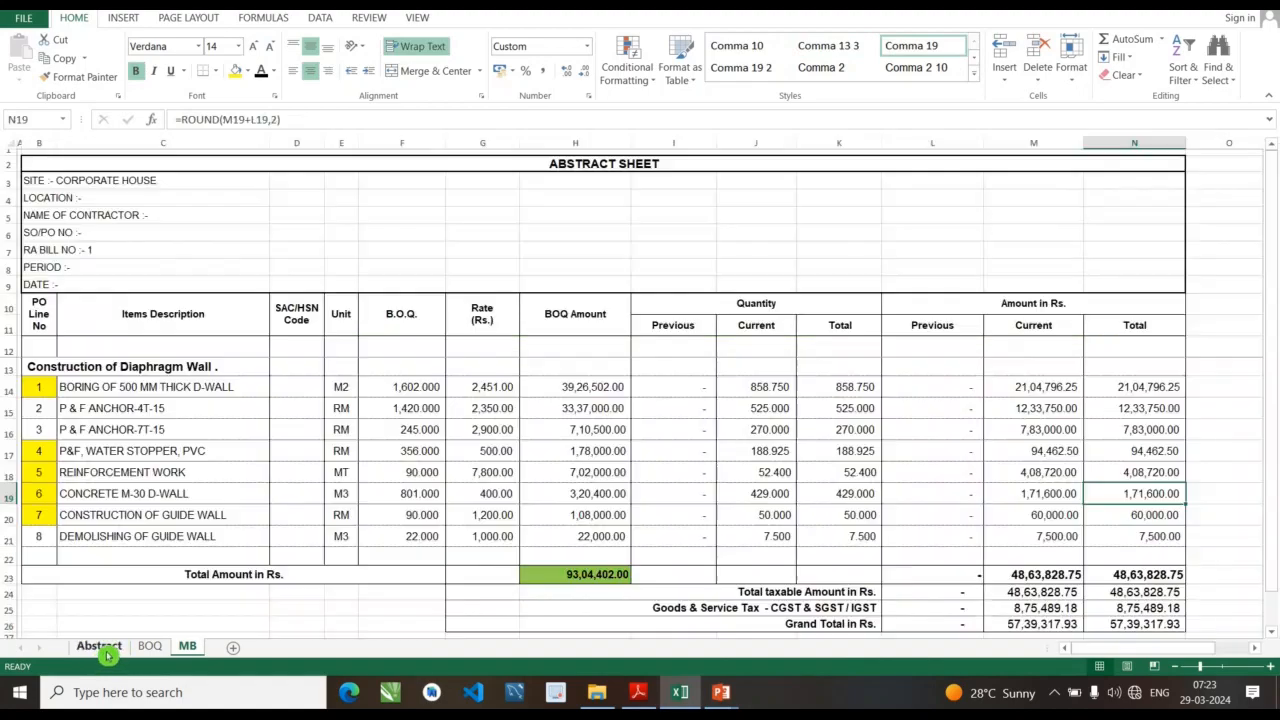
left_click(47, 413)
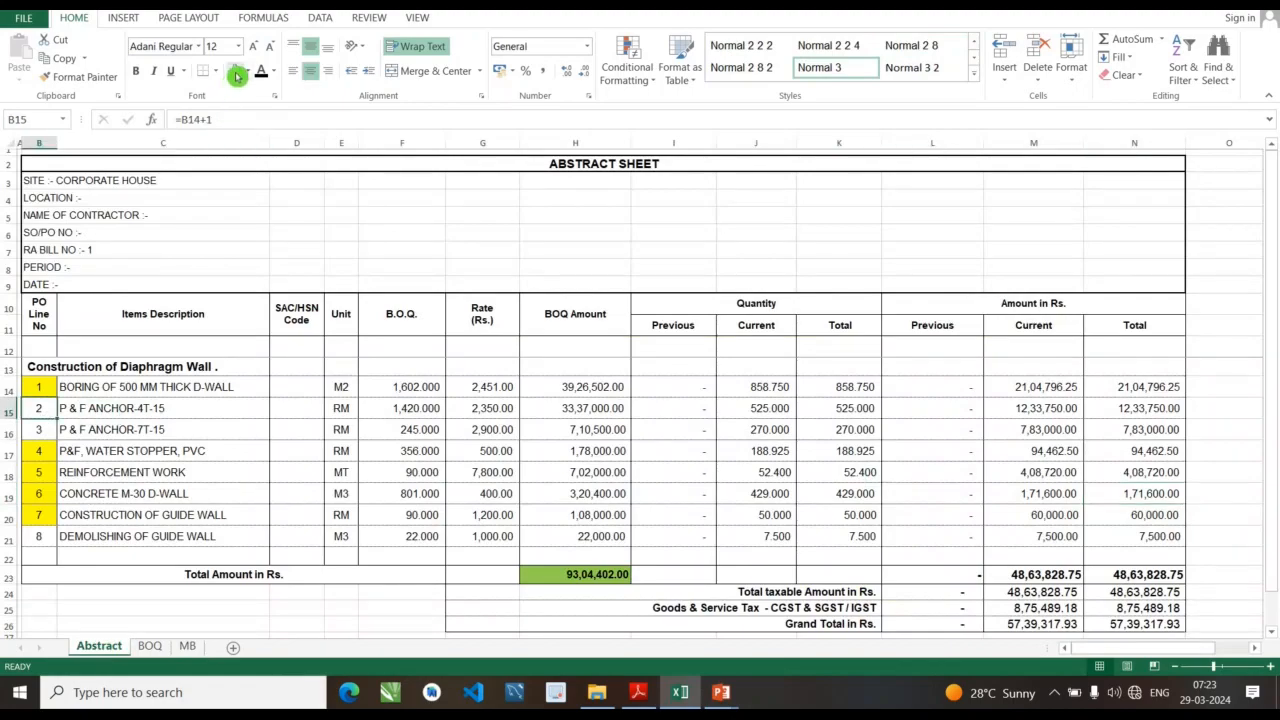
left_click(237, 72)
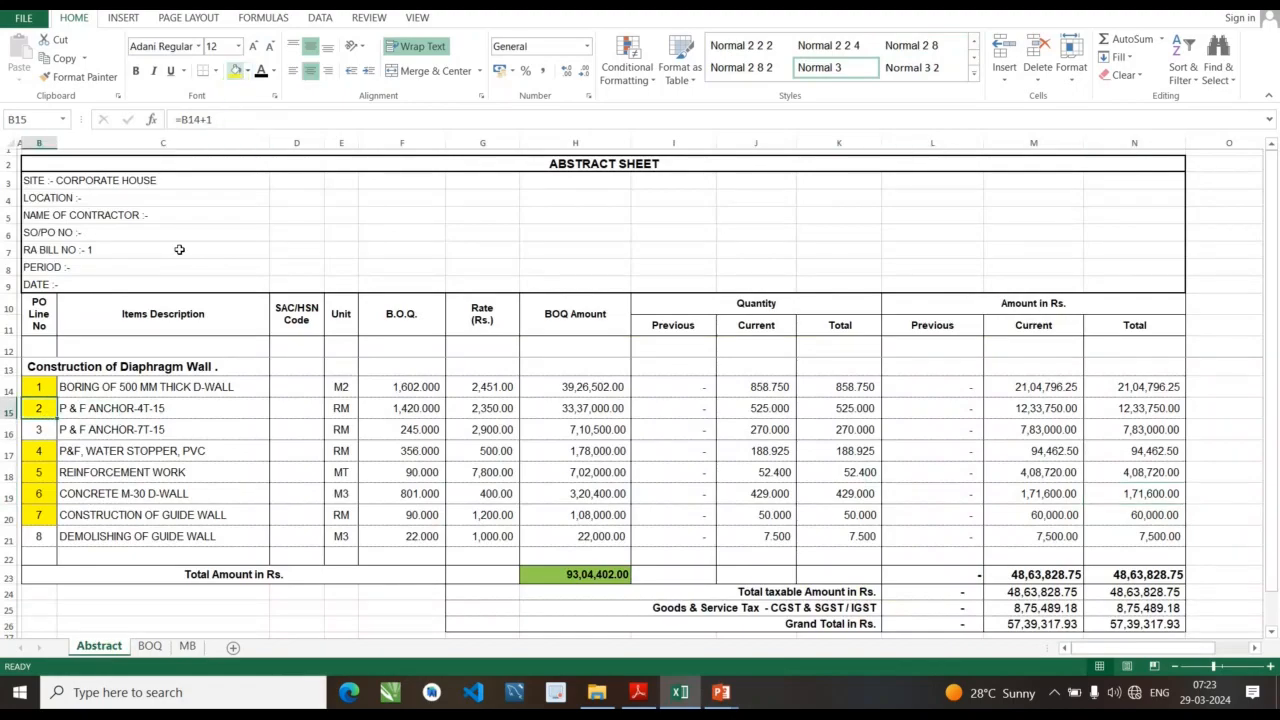
- Review the unit, rate, current quantity link and current and total amount formulas of the P & F ANCHOR-4T-15 item
left_click(185, 407)
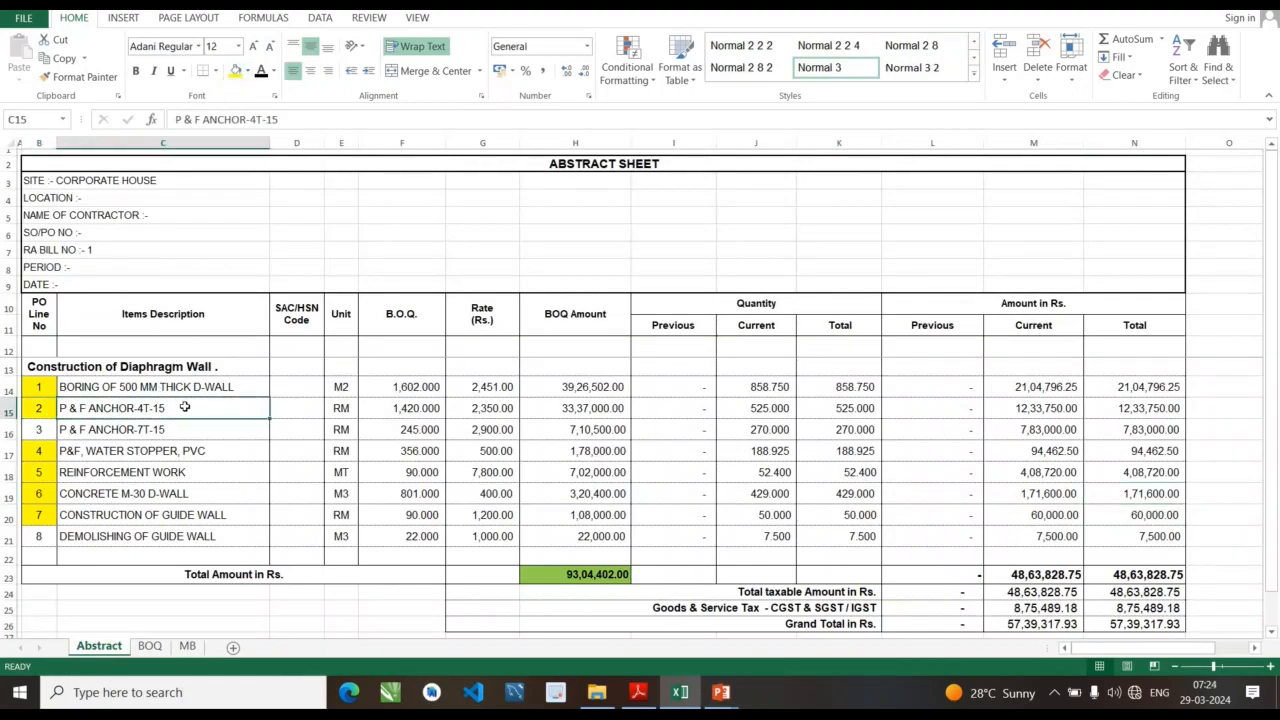
left_click(333, 411)
left_click(508, 409)
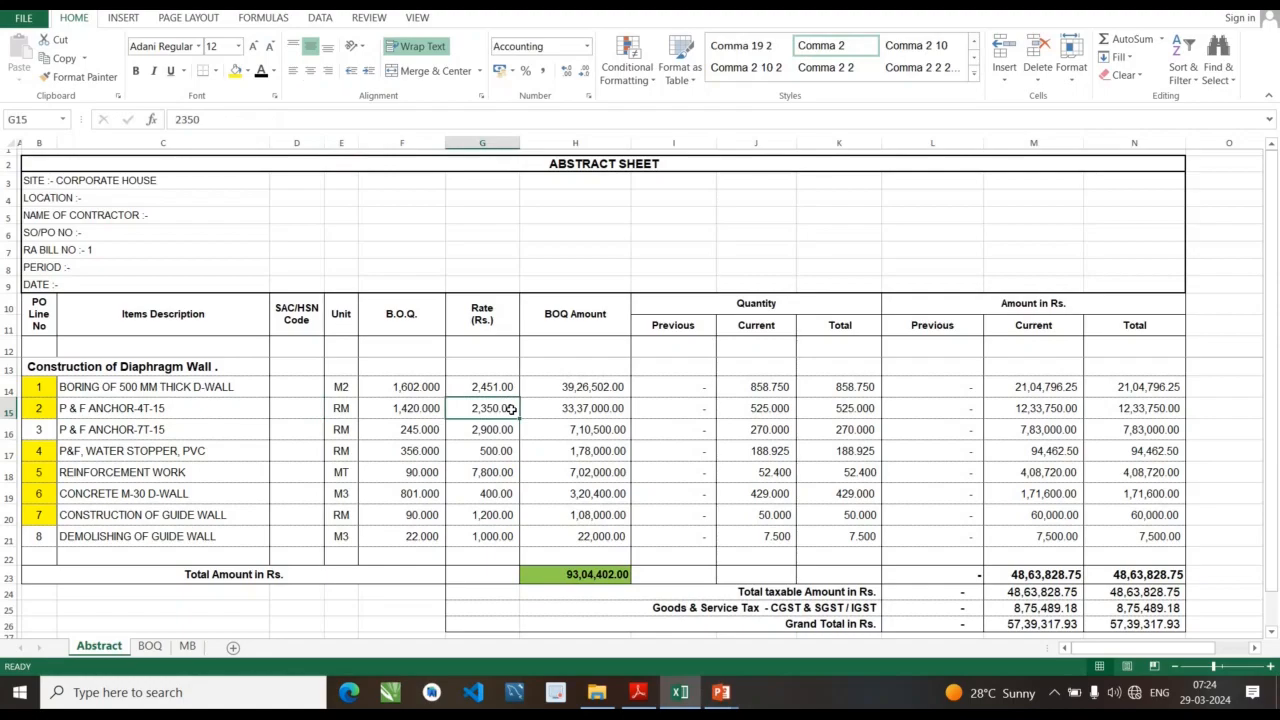
left_click(783, 412)
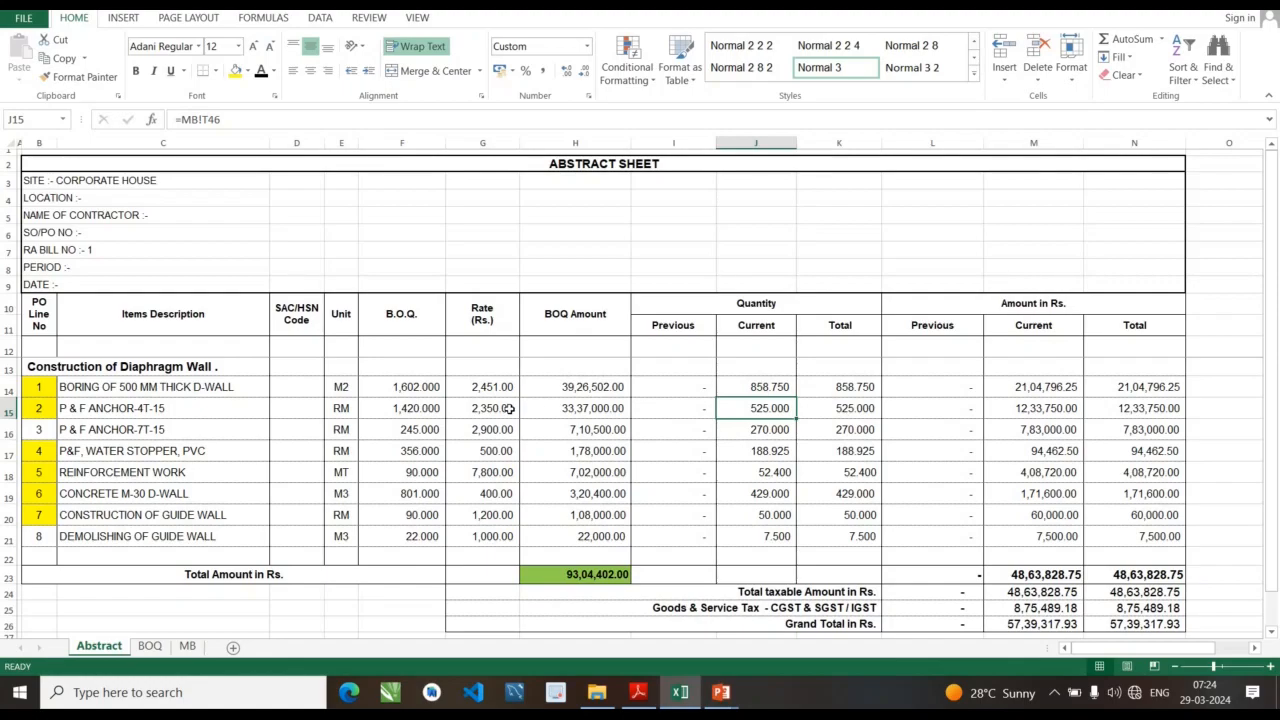
left_click(995, 409)
double_click(1001, 410)
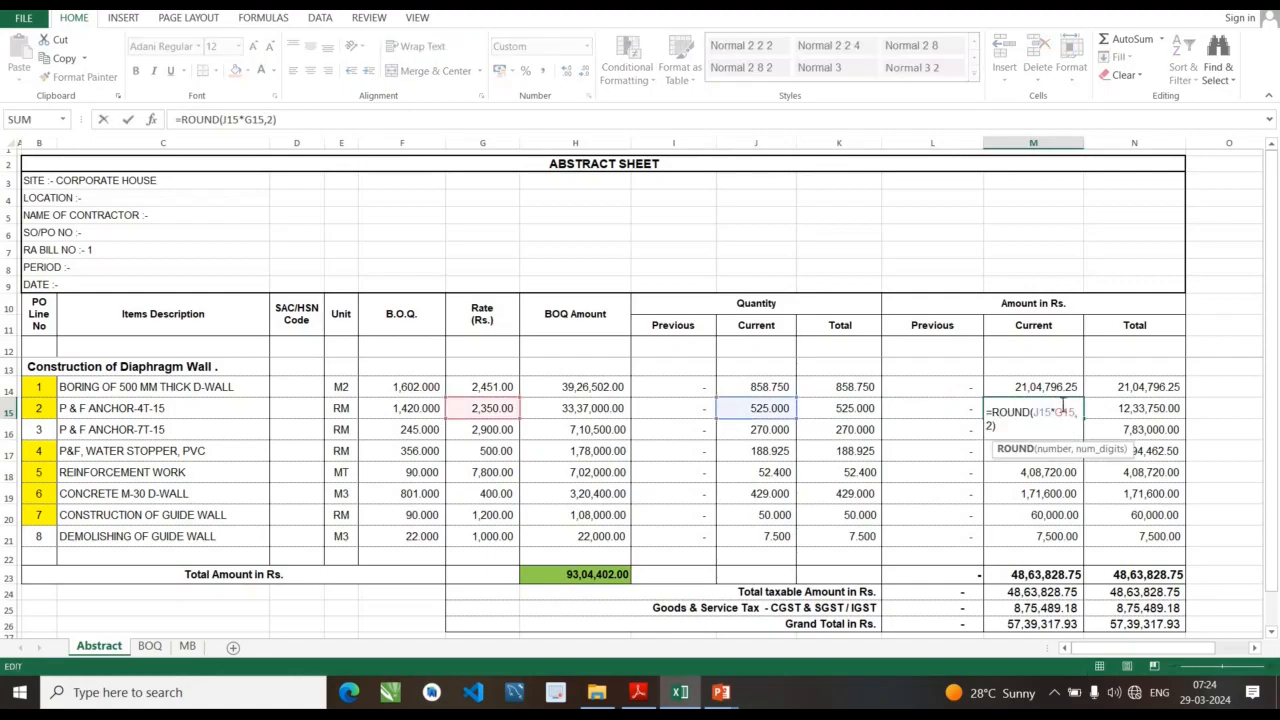
left_click(1110, 409)
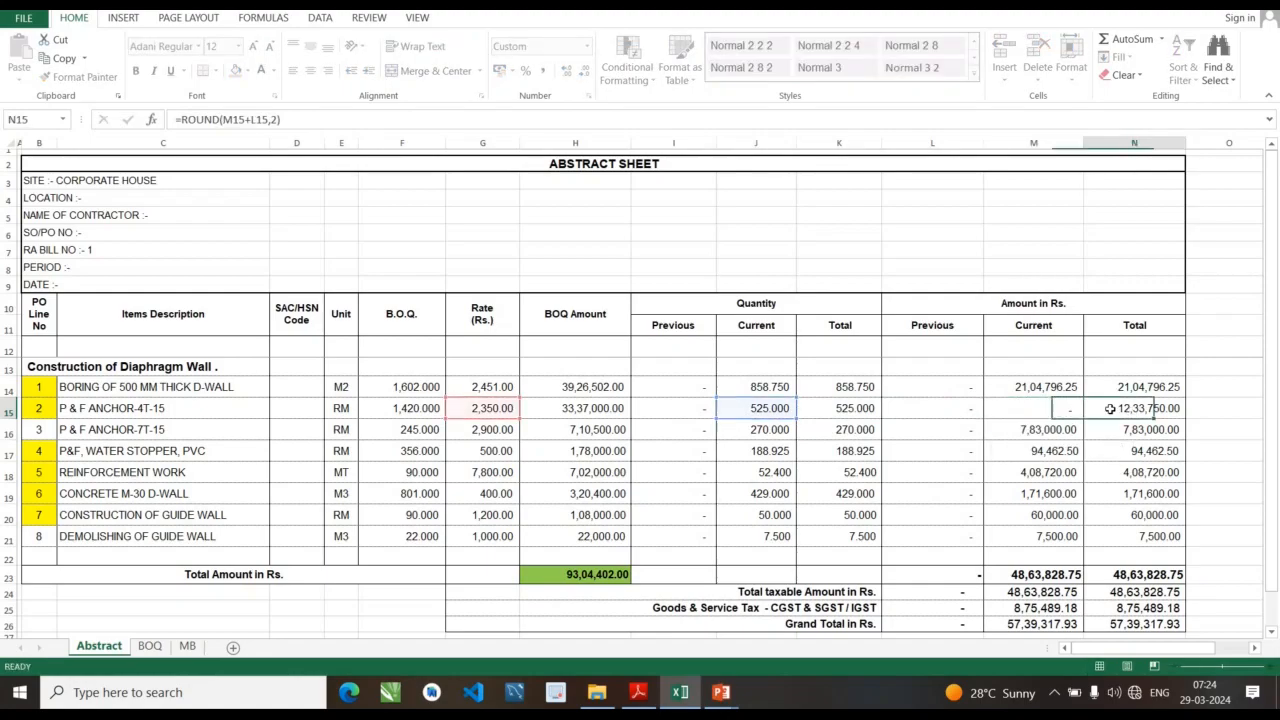
left_click(1011, 408)
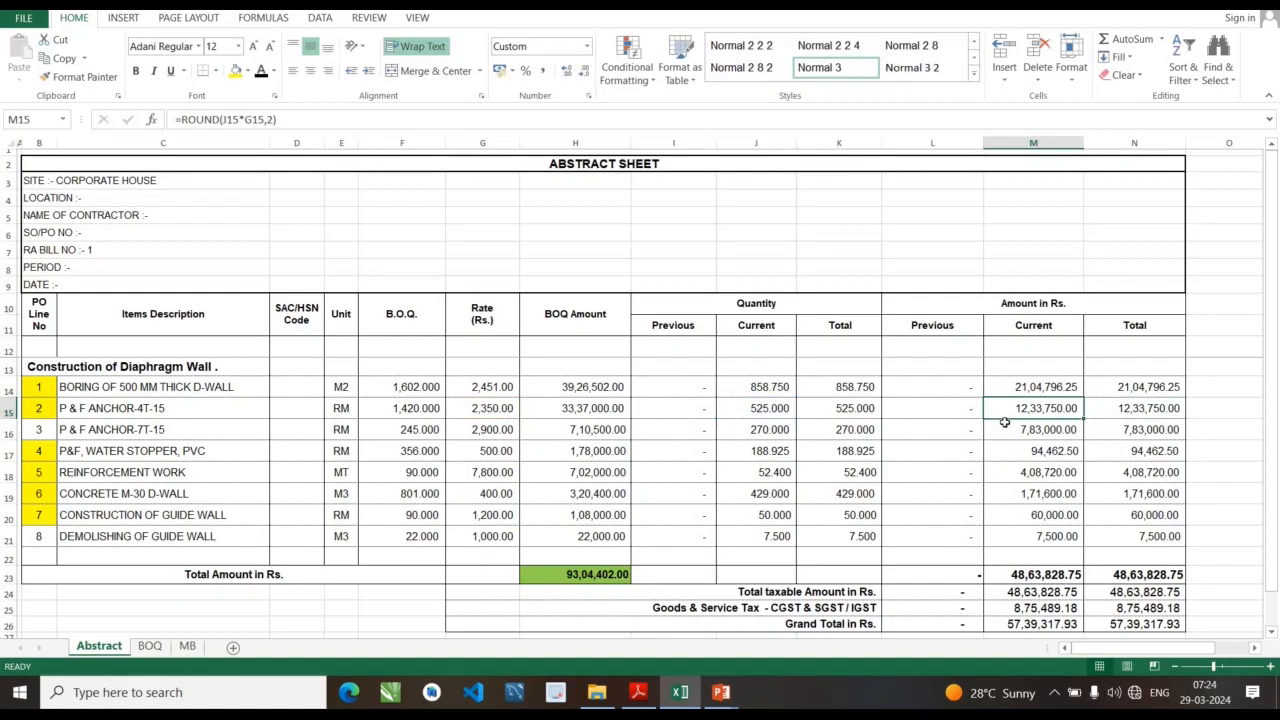
- Highlight the number of PO line 3, the 7T 15 soil anchor item, with a yellow fill in the BOQ
left_click(198, 423)
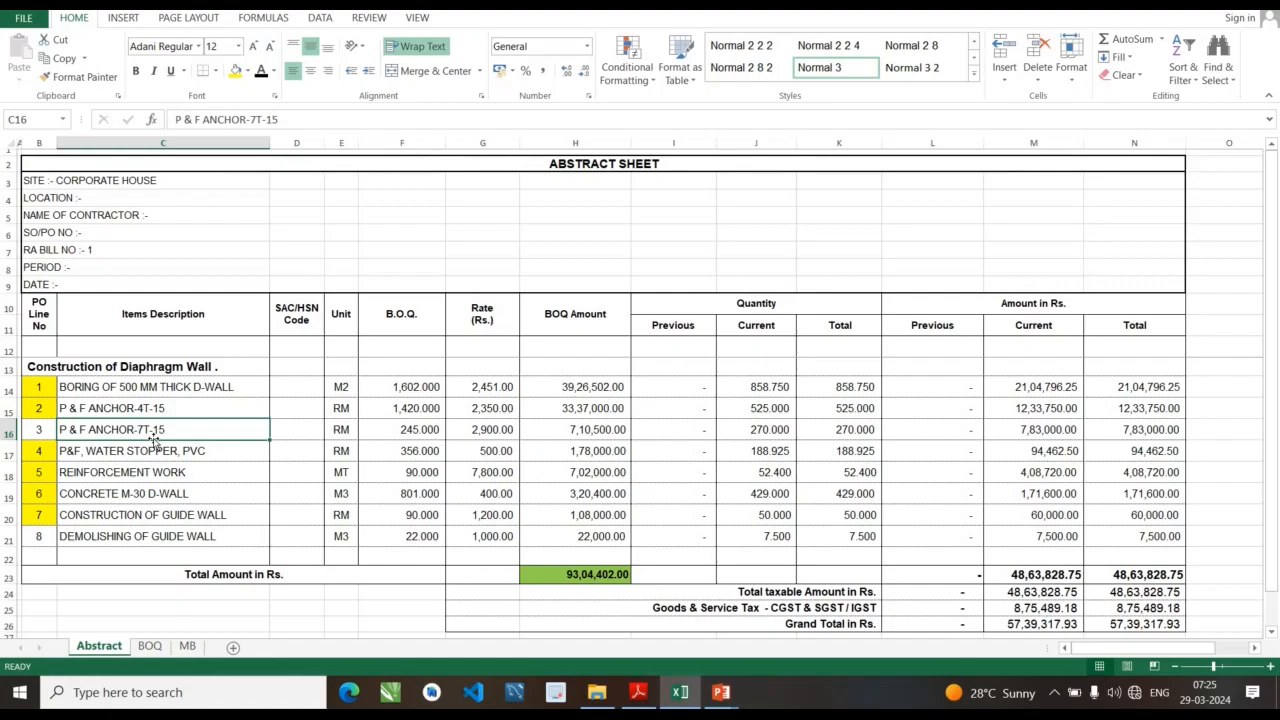
left_click(148, 647)
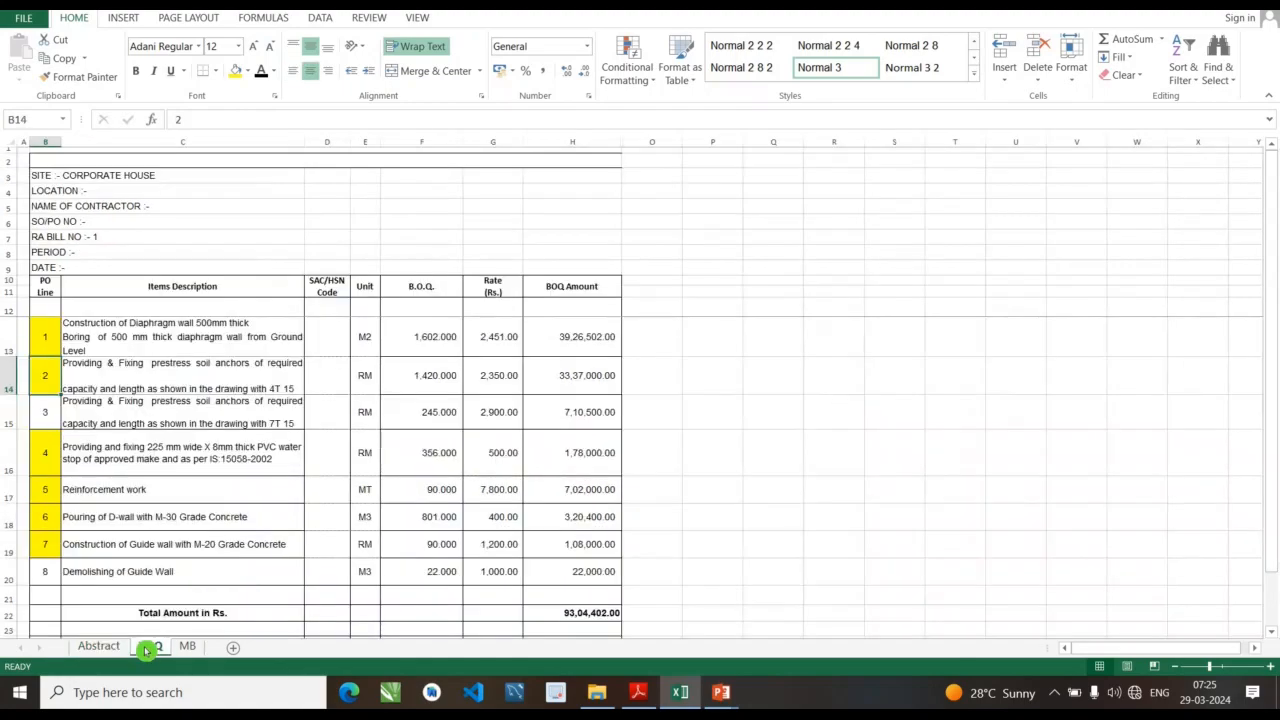
left_click(48, 416)
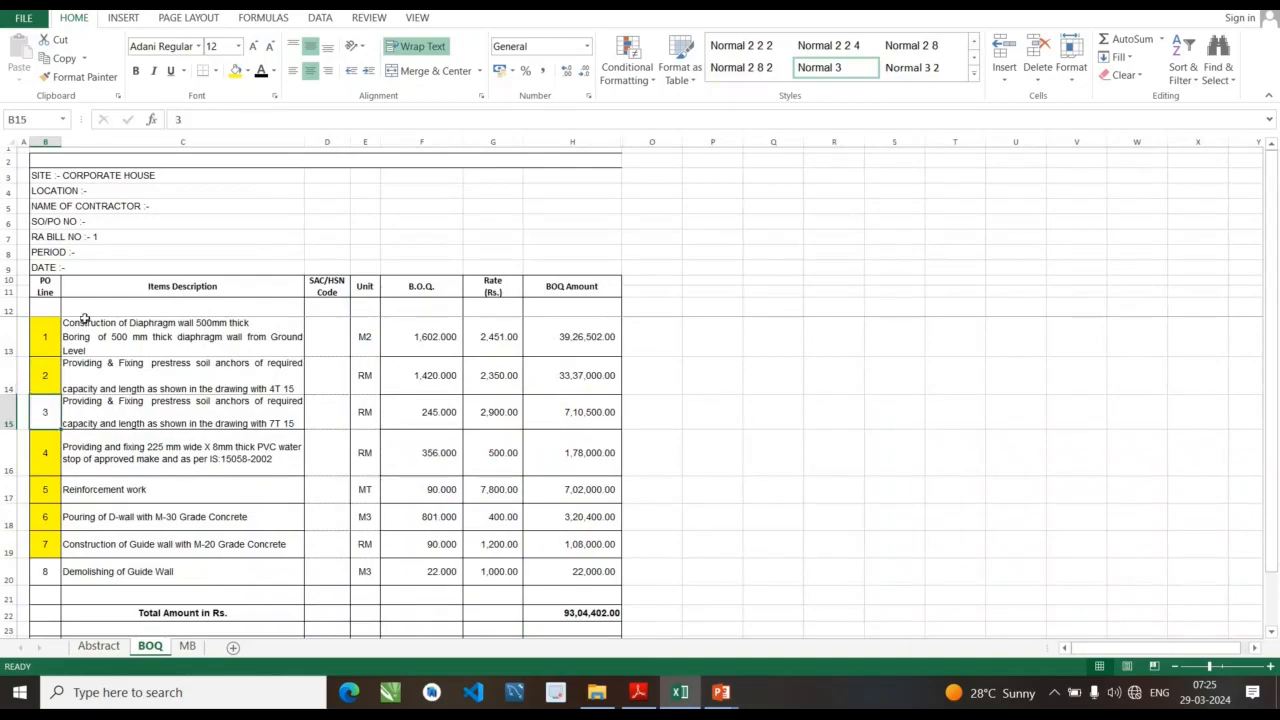
left_click(236, 77)
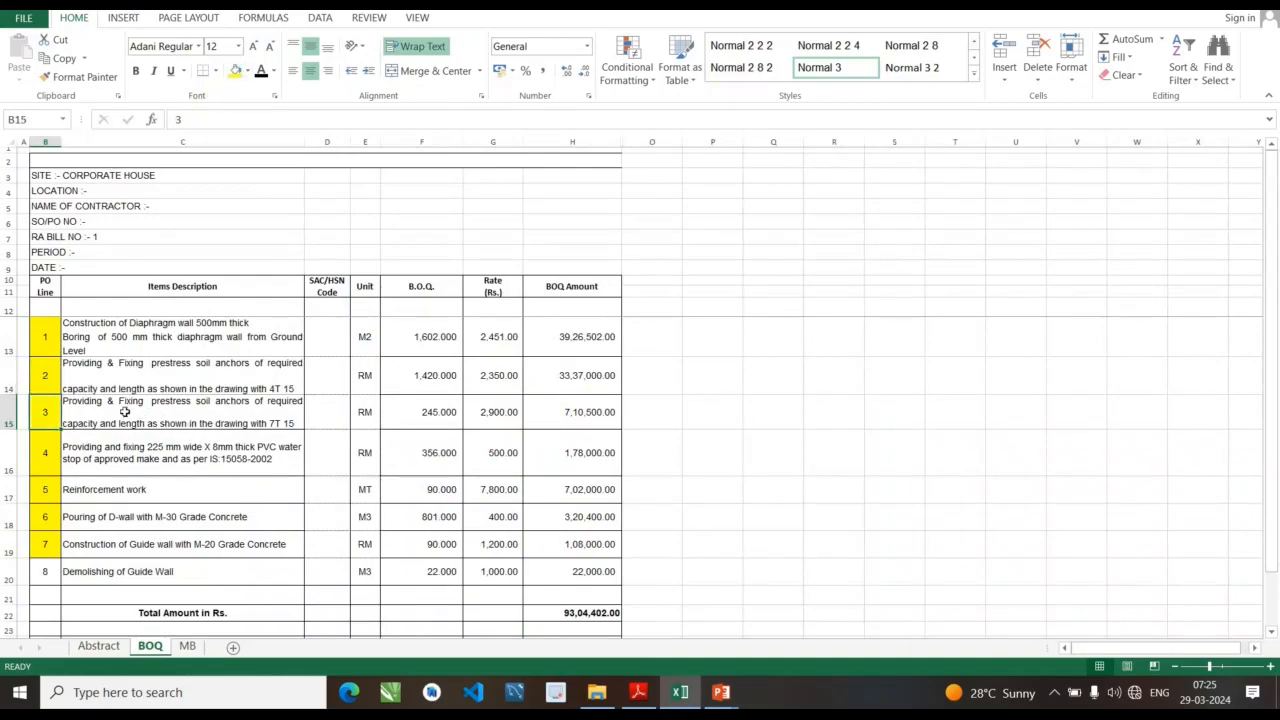
scroll(183, 413, "right", 1)
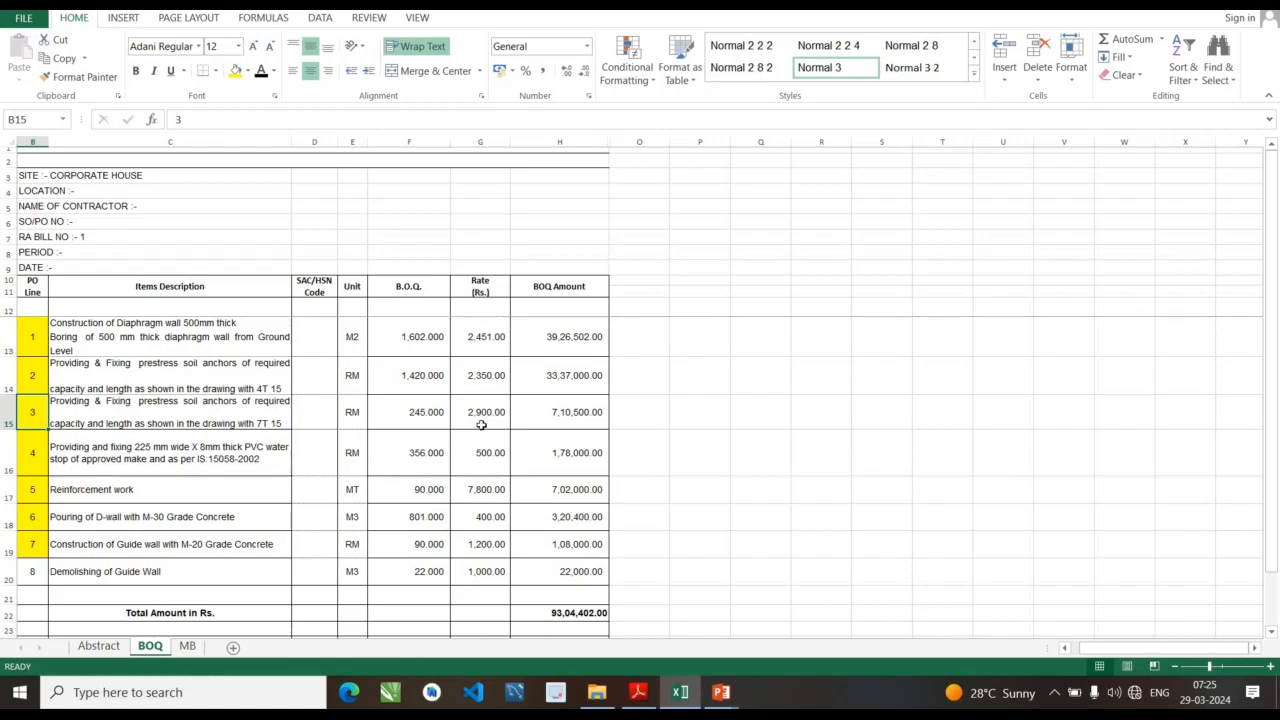
- Switch to the D-wall structure drawing PDF and examine the lower anchors in the Type-A elevation and the 7T-15 anchor length in the section detail
left_click(638, 692)
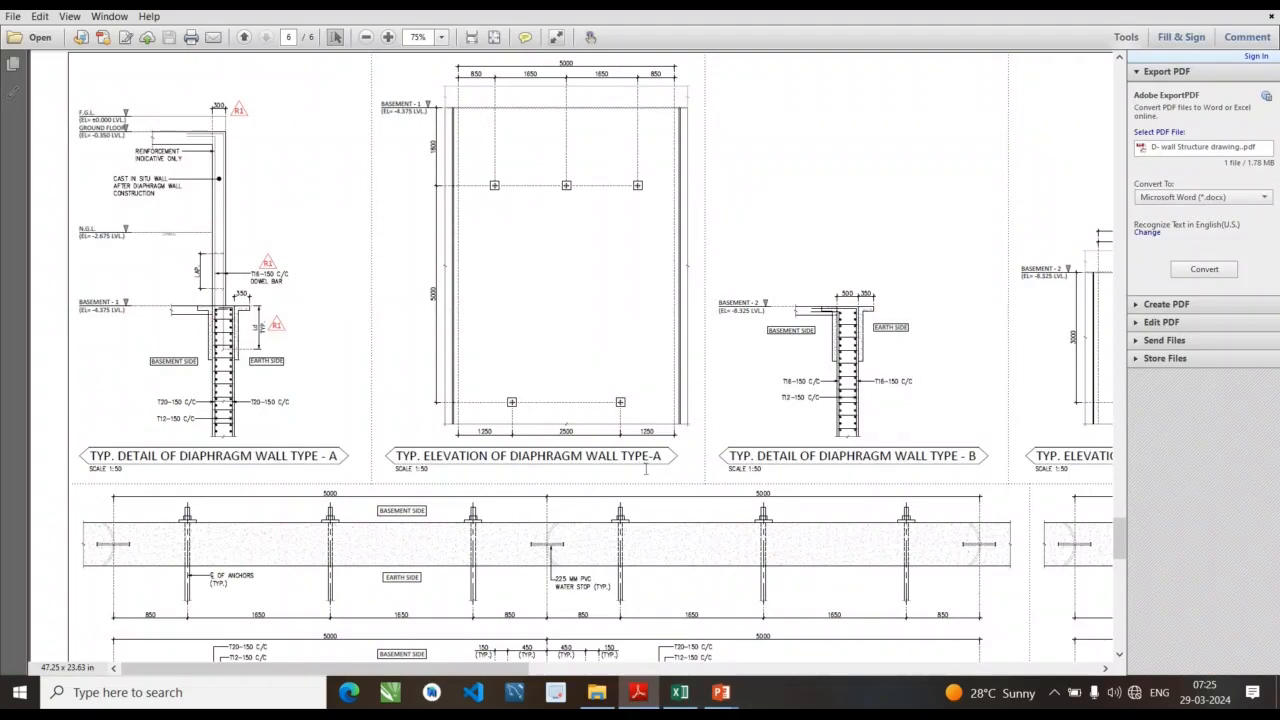
left_click(520, 419)
left_click_drag(1112, 568, 1108, 425)
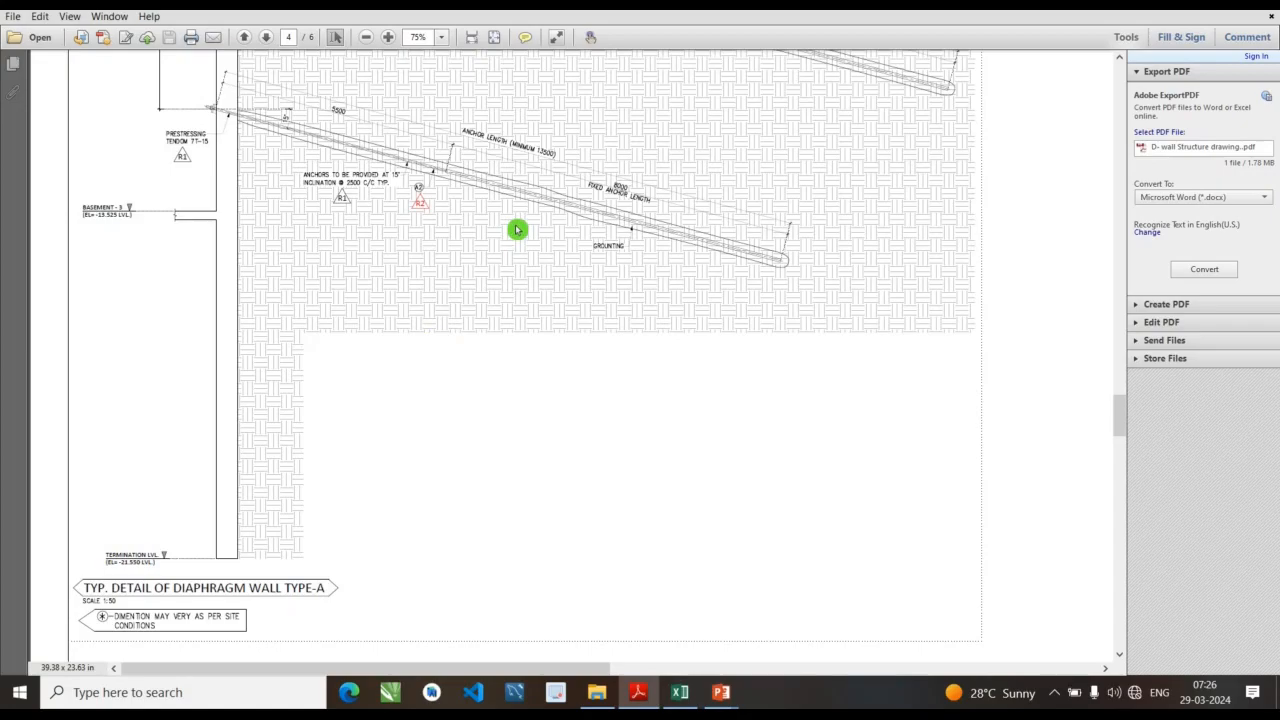
- Return to the Excel workbook and examine the 7T 15 anchor length, number per panel and bill total formula in the MB sheet
left_click(680, 692)
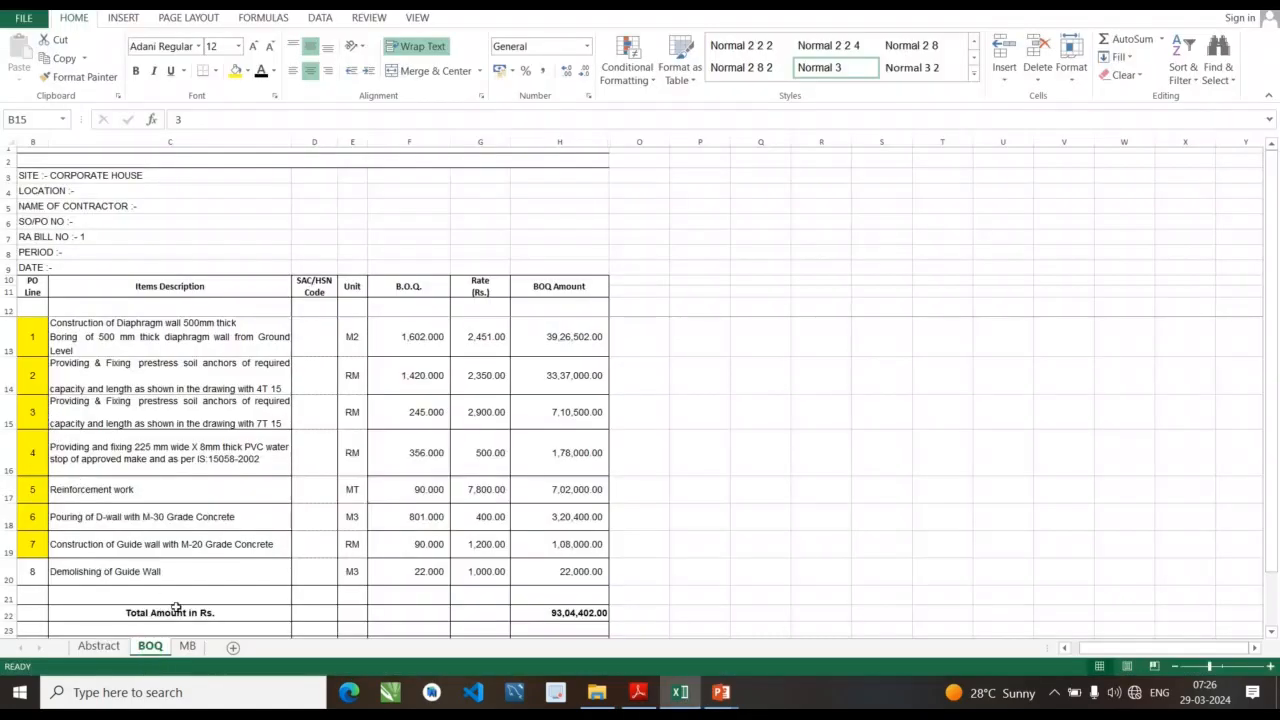
left_click(187, 646)
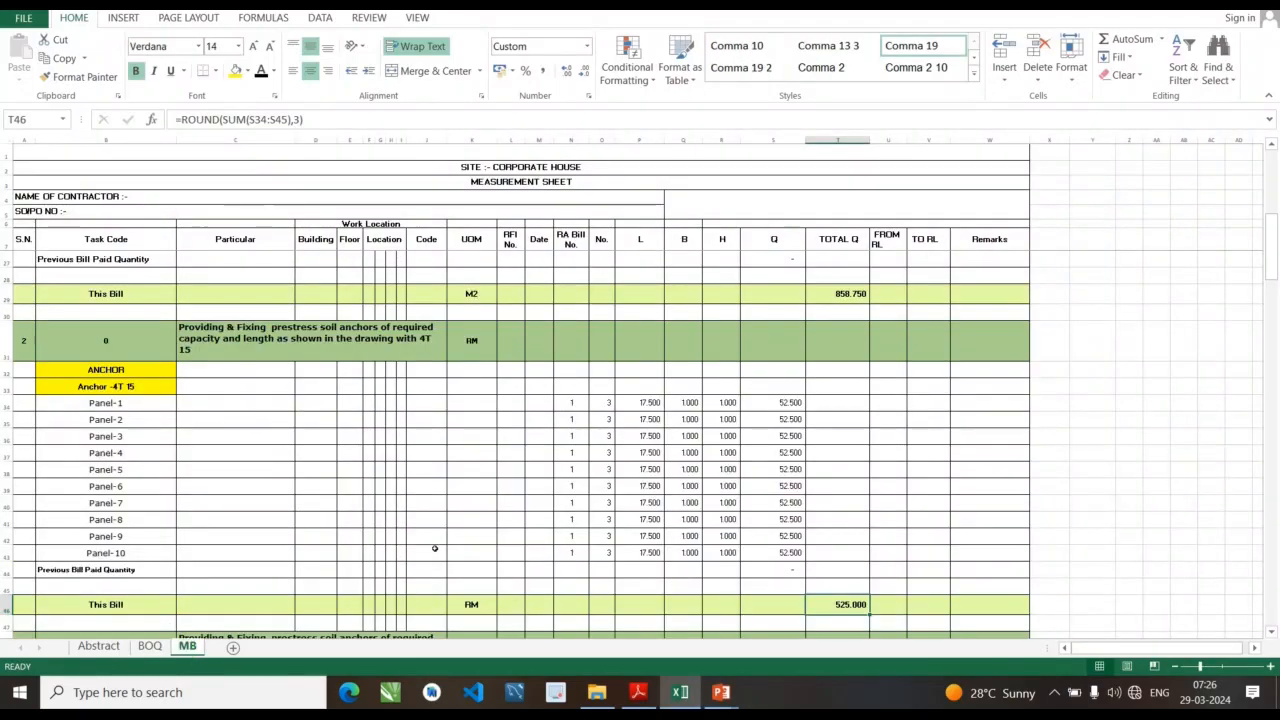
left_click_drag(1272, 256, 1271, 314)
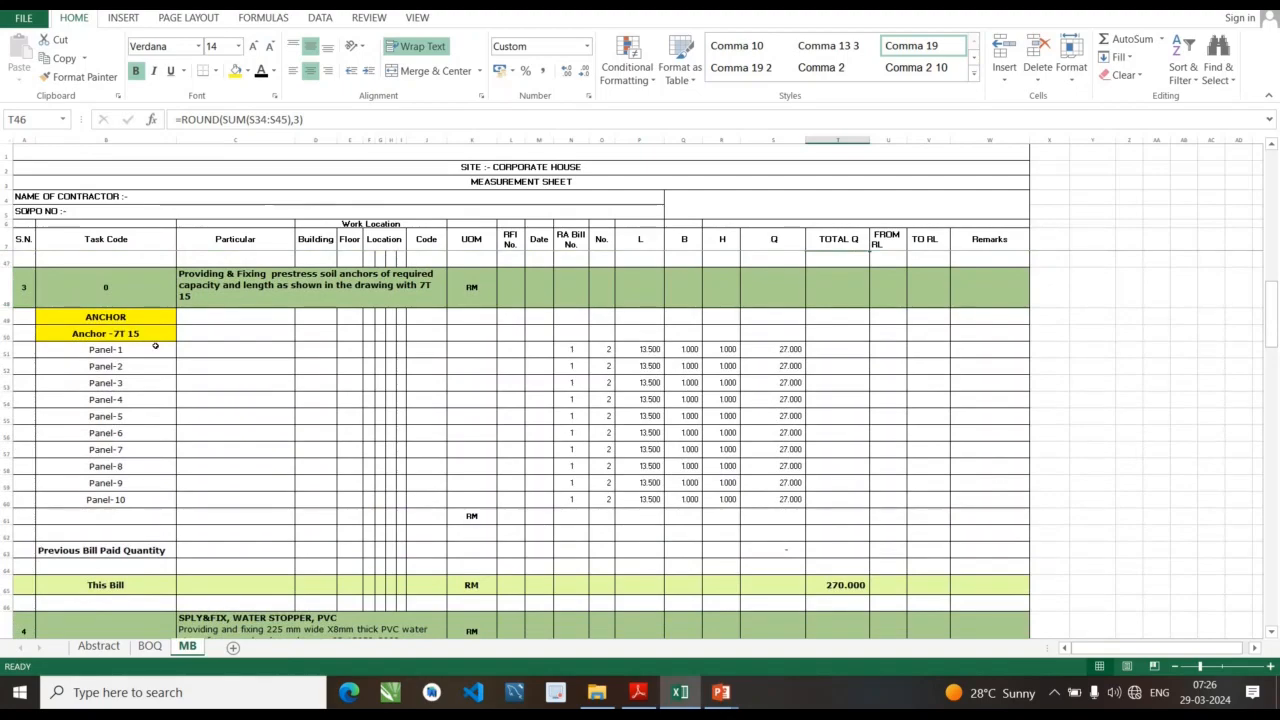
left_click(633, 355)
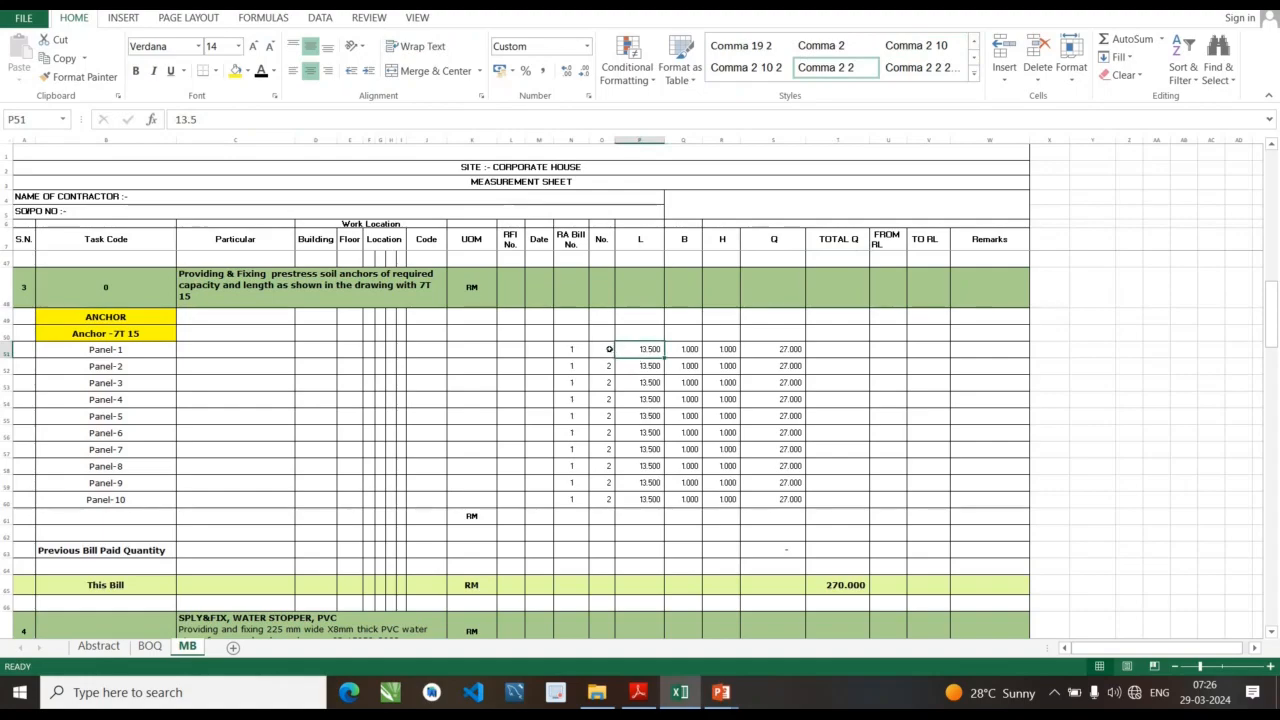
left_click(607, 349)
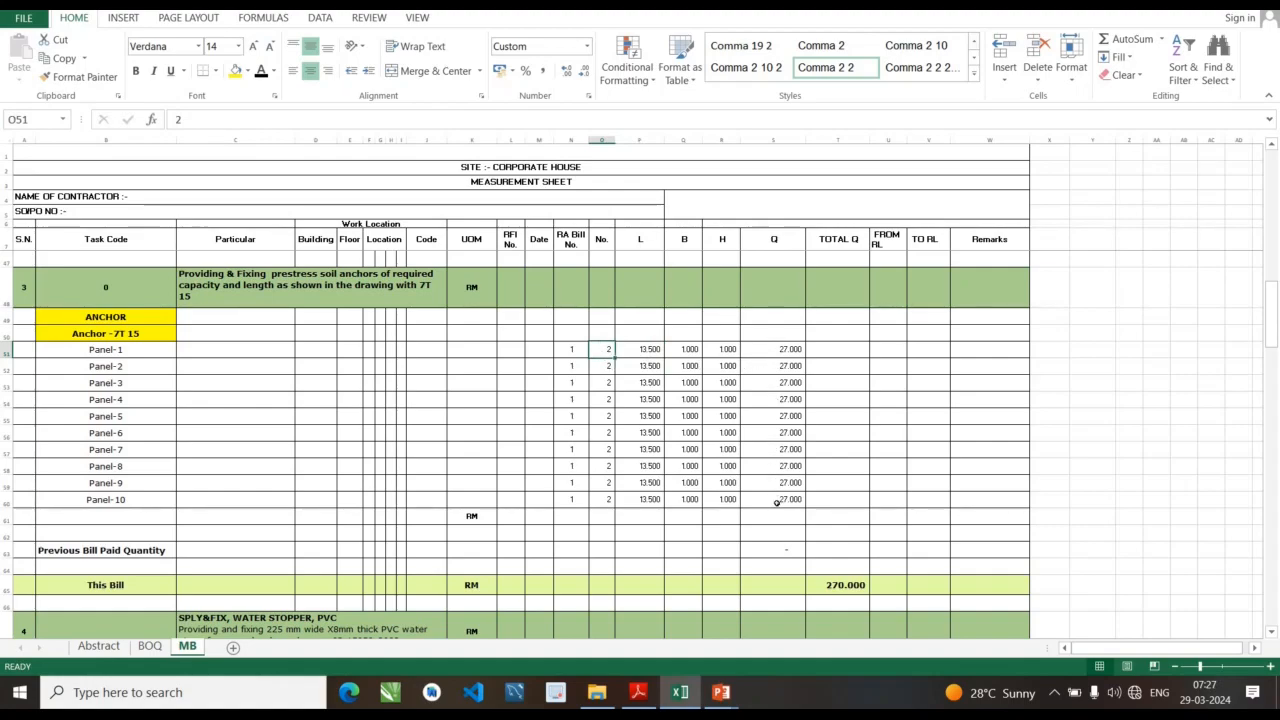
left_click(826, 585)
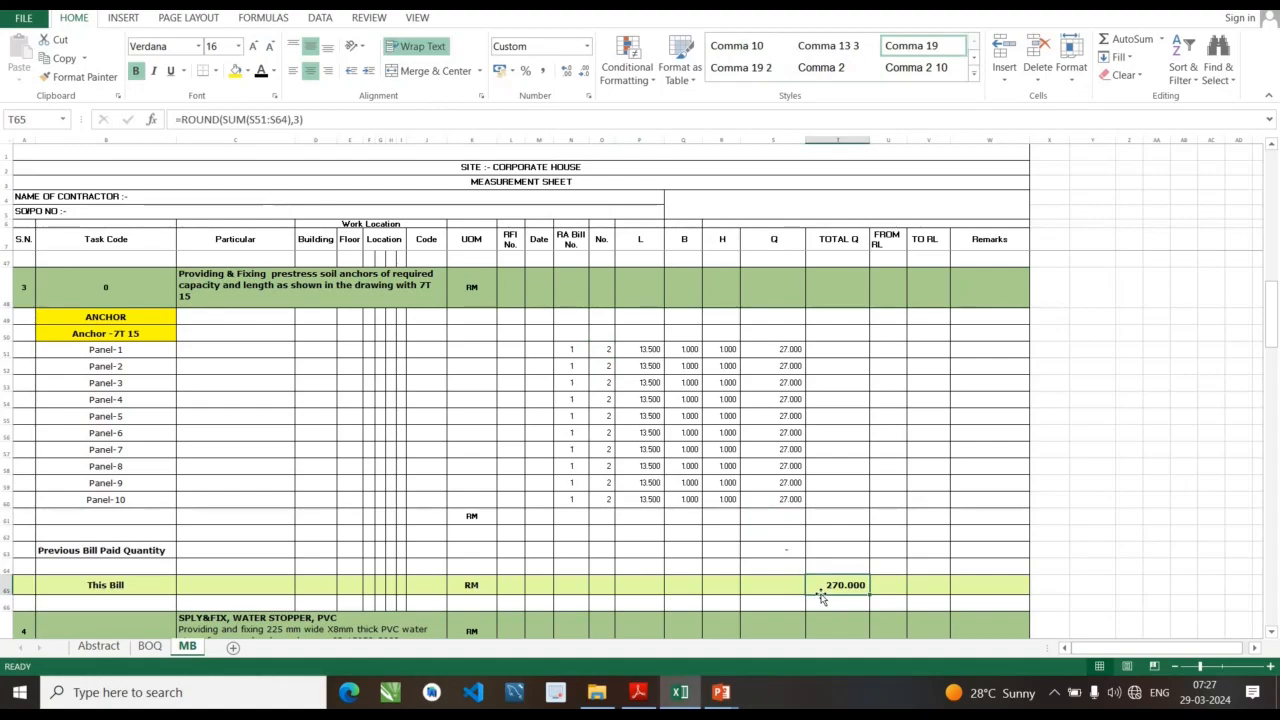
- Highlight the number of PO line 3, P & F ANCHOR-7T-15, in yellow on the Abstract sheet
left_click(99, 646)
left_click(44, 433)
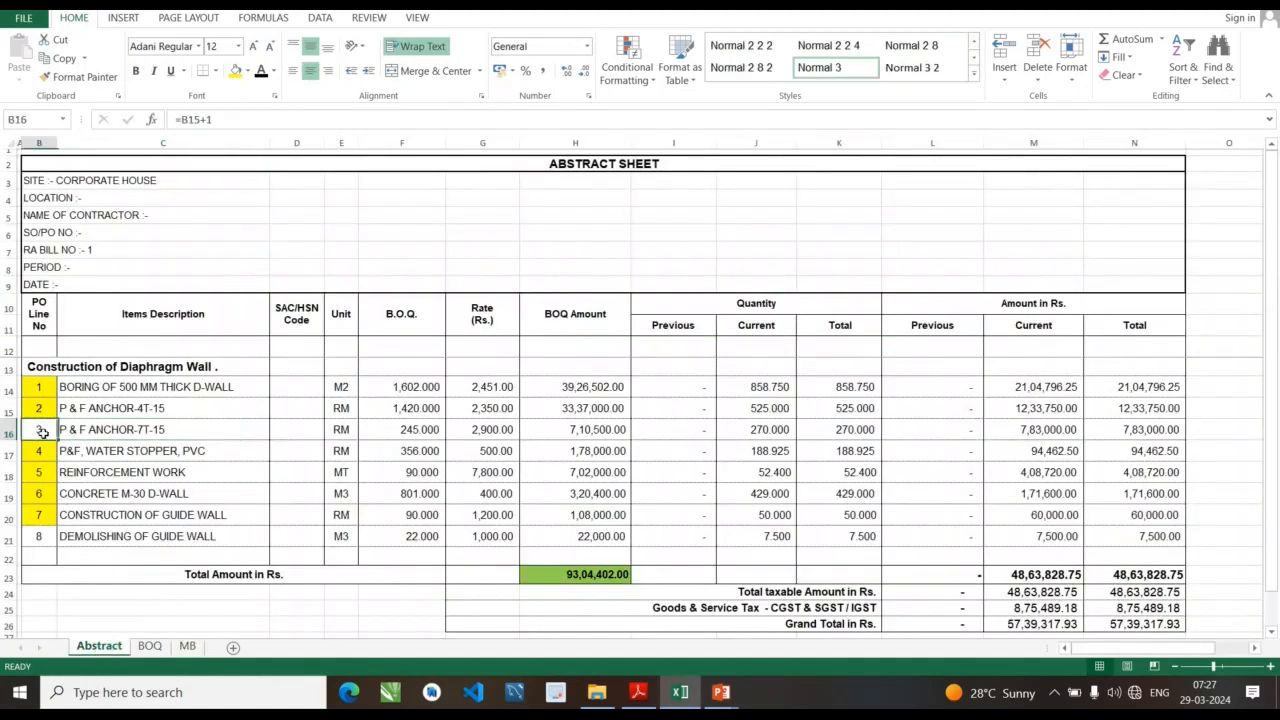
left_click(237, 71)
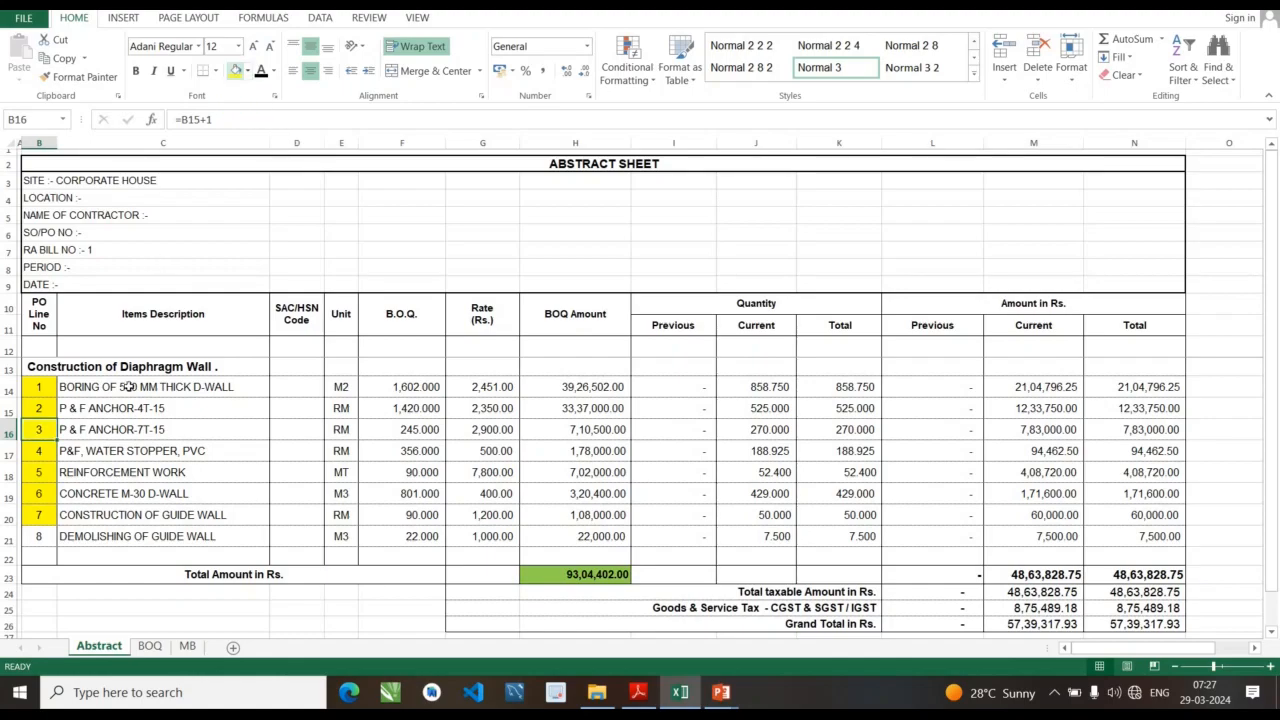
- Review the rate, unit, current quantity link and current and total amount formulas of the P & F ANCHOR-7T-15 item
left_click(184, 432)
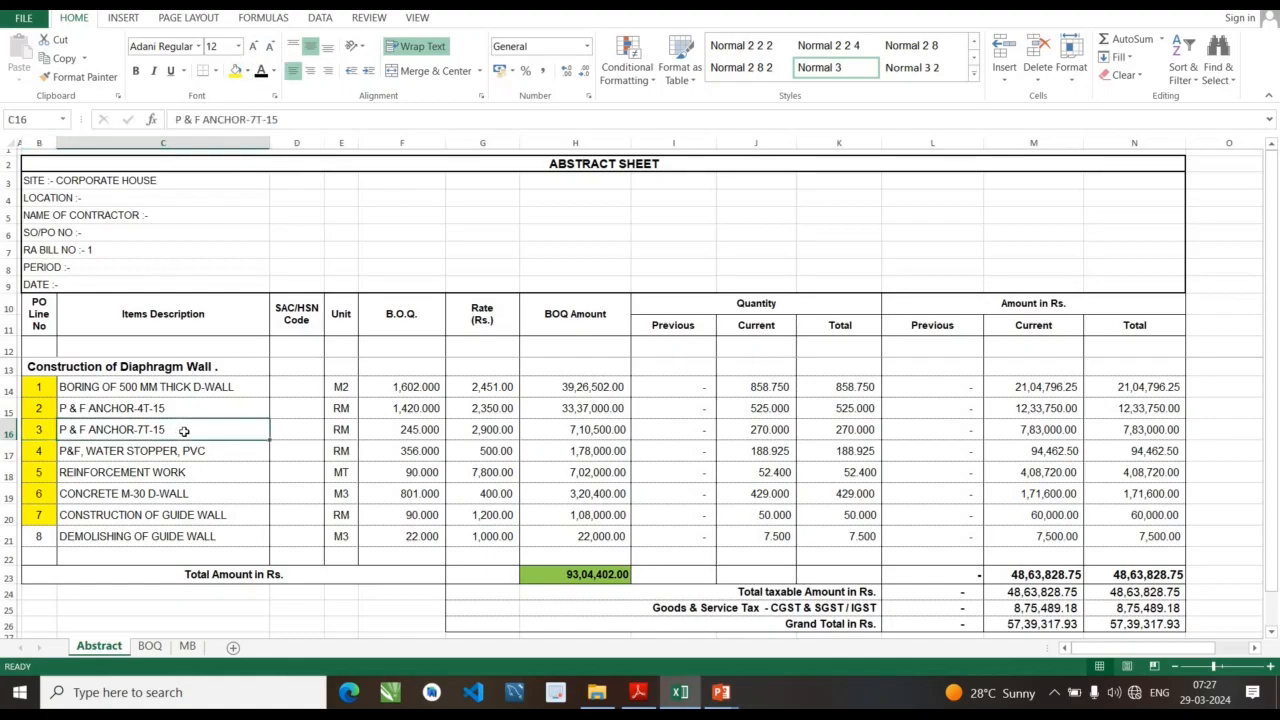
left_click(494, 435)
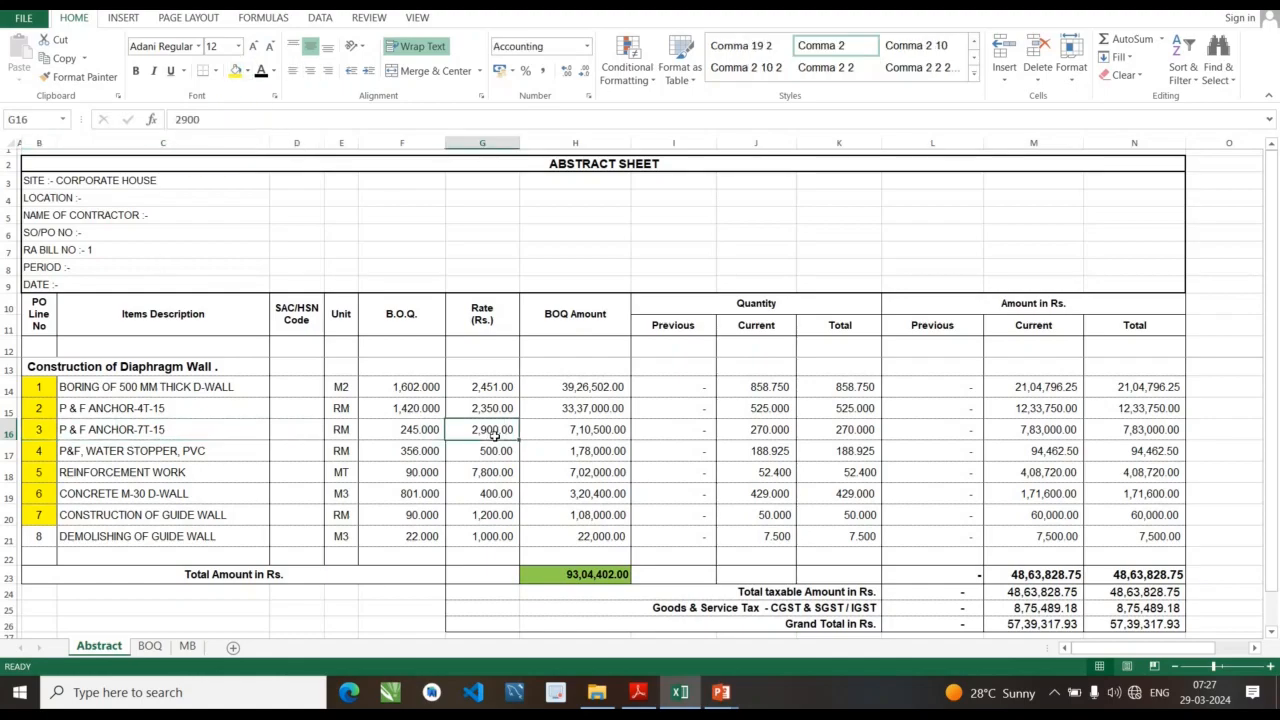
left_click(342, 446)
left_click(345, 431)
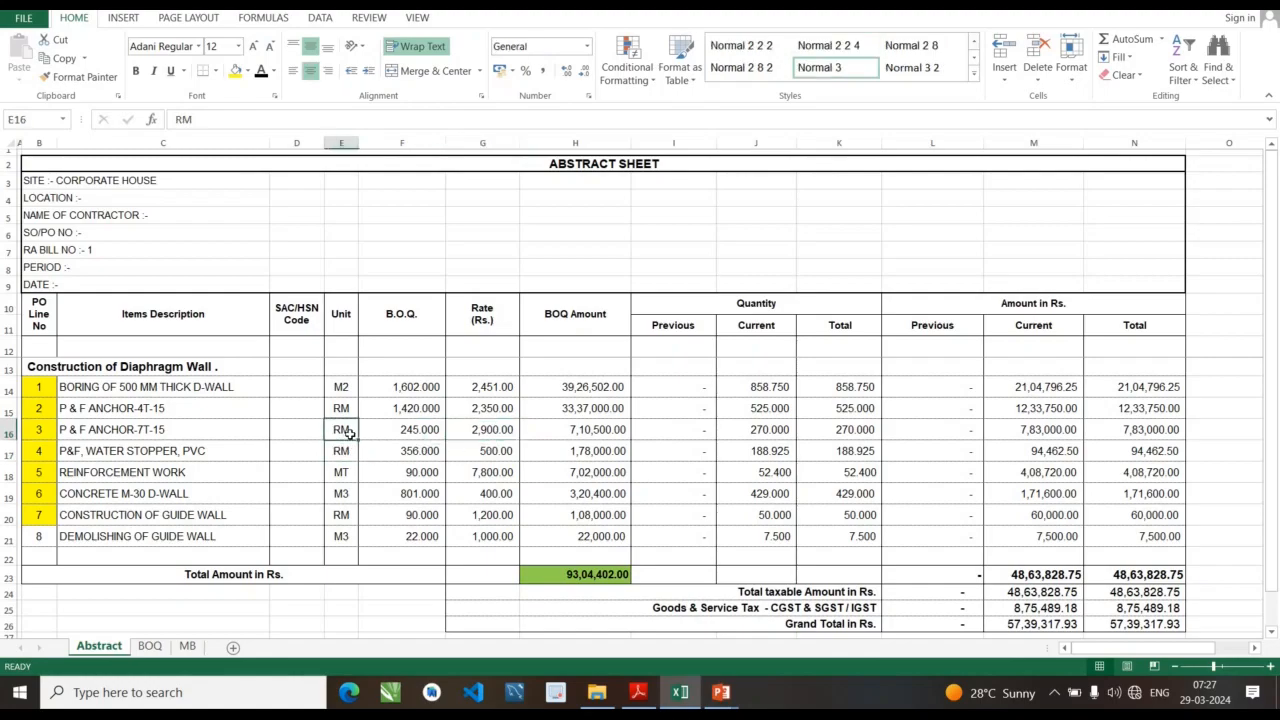
left_click(778, 432)
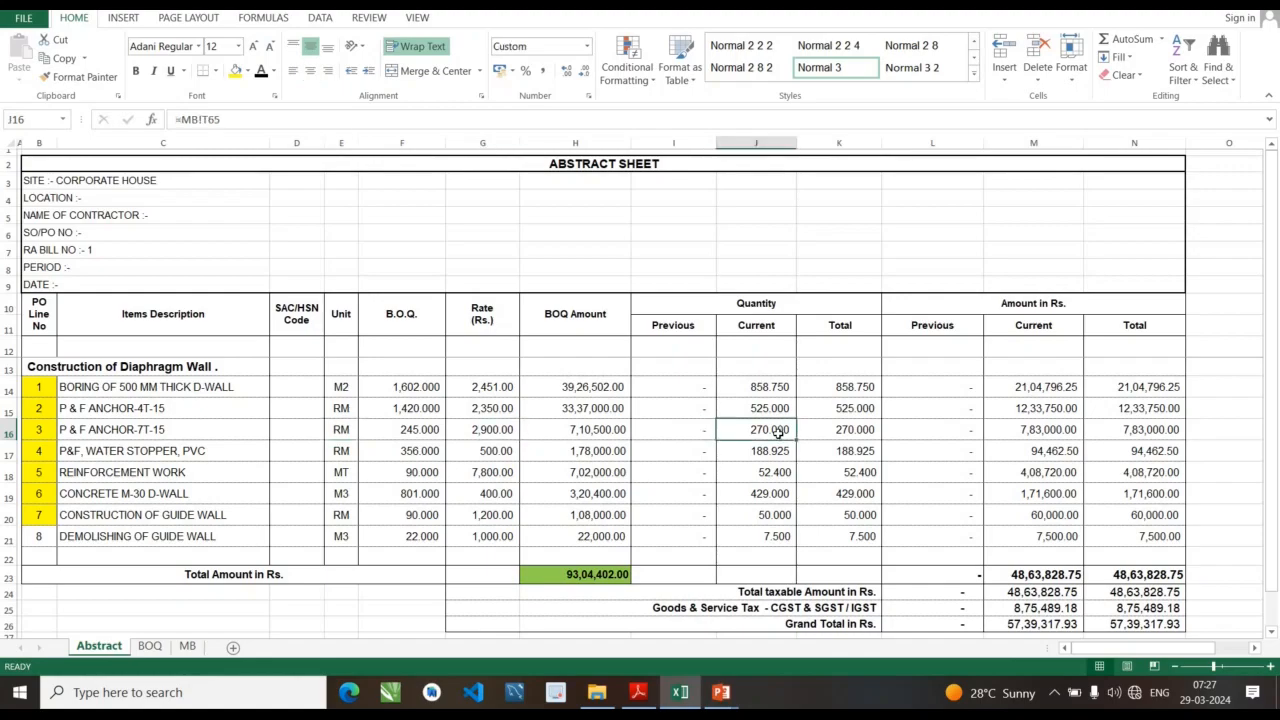
left_click(1010, 436)
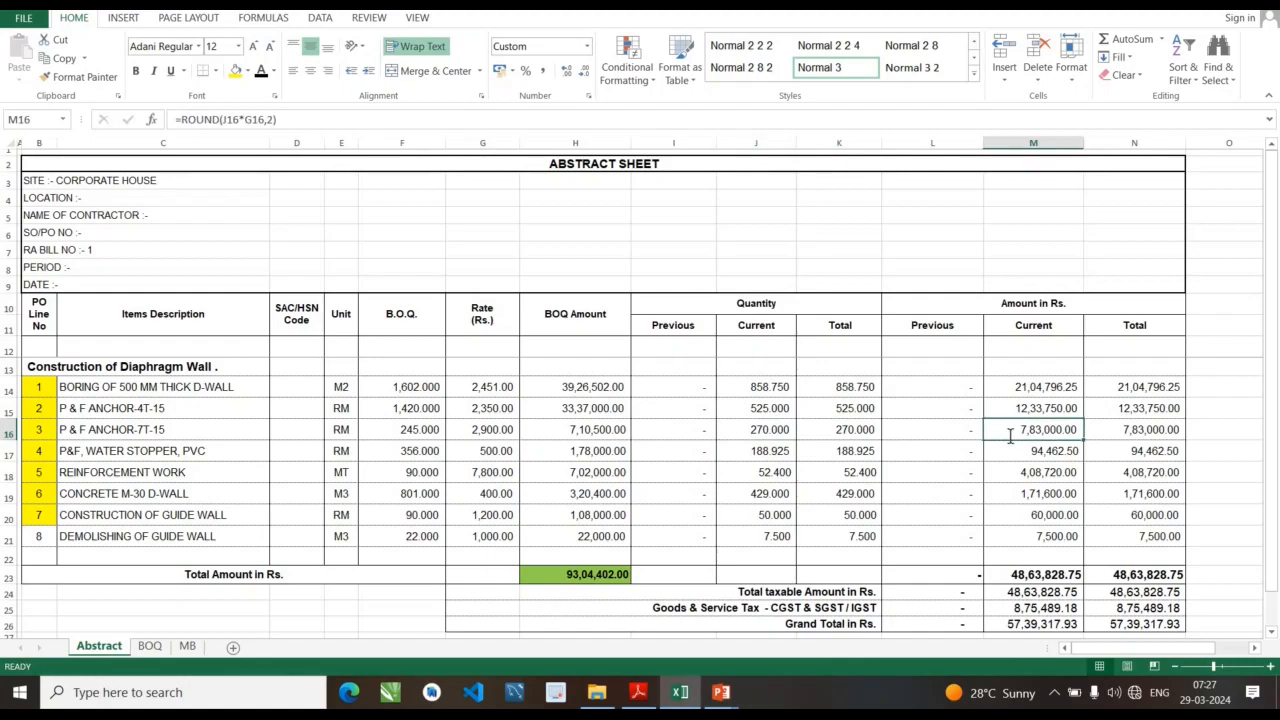
double_click(1010, 436)
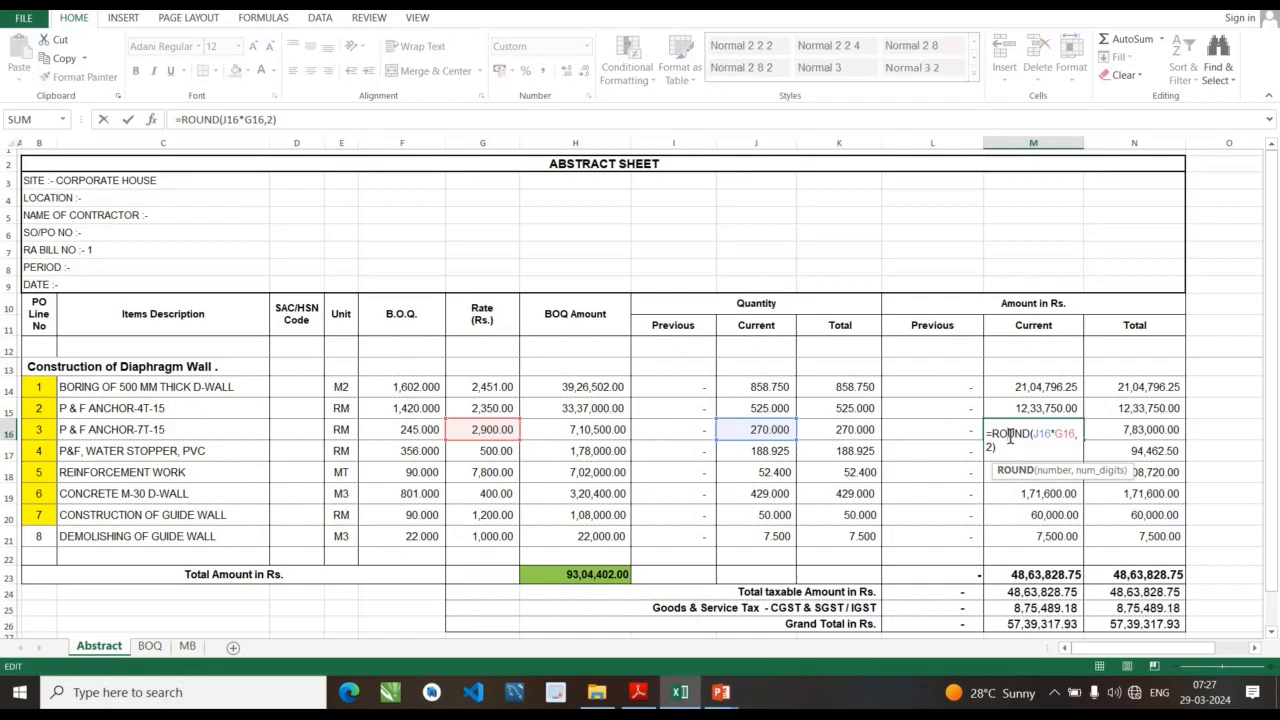
left_click(1115, 434)
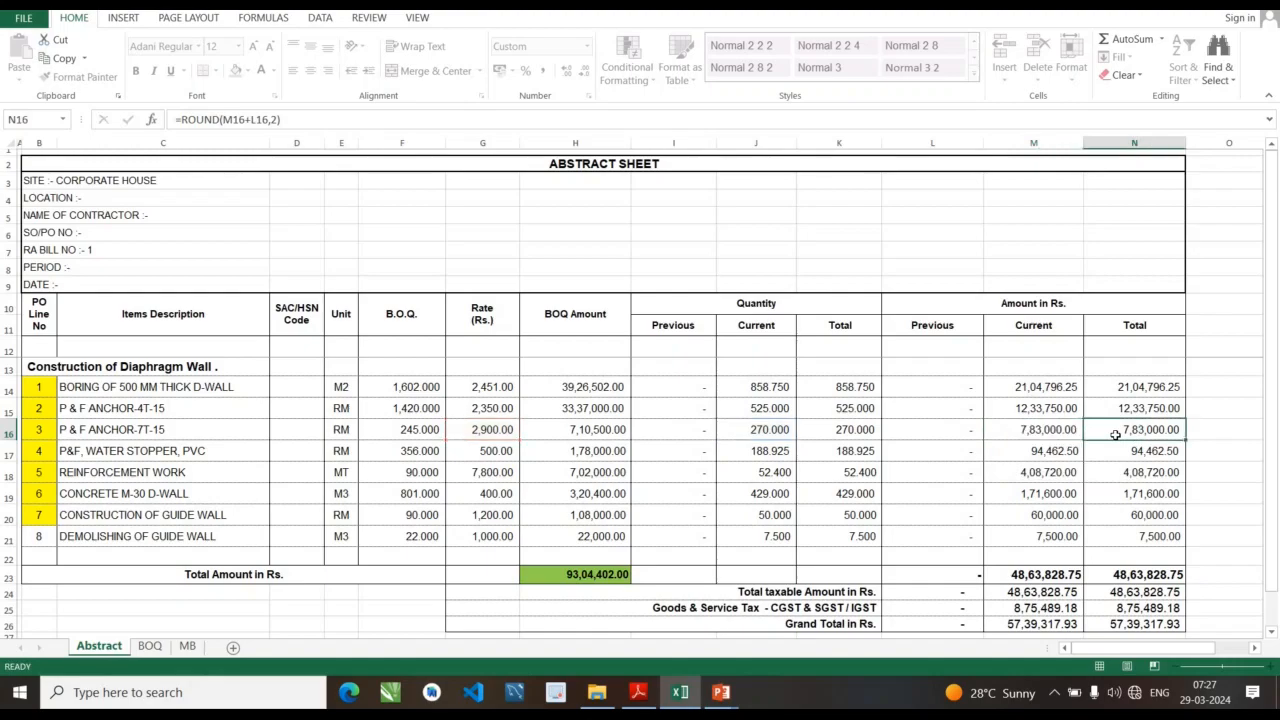
left_click(1029, 427)
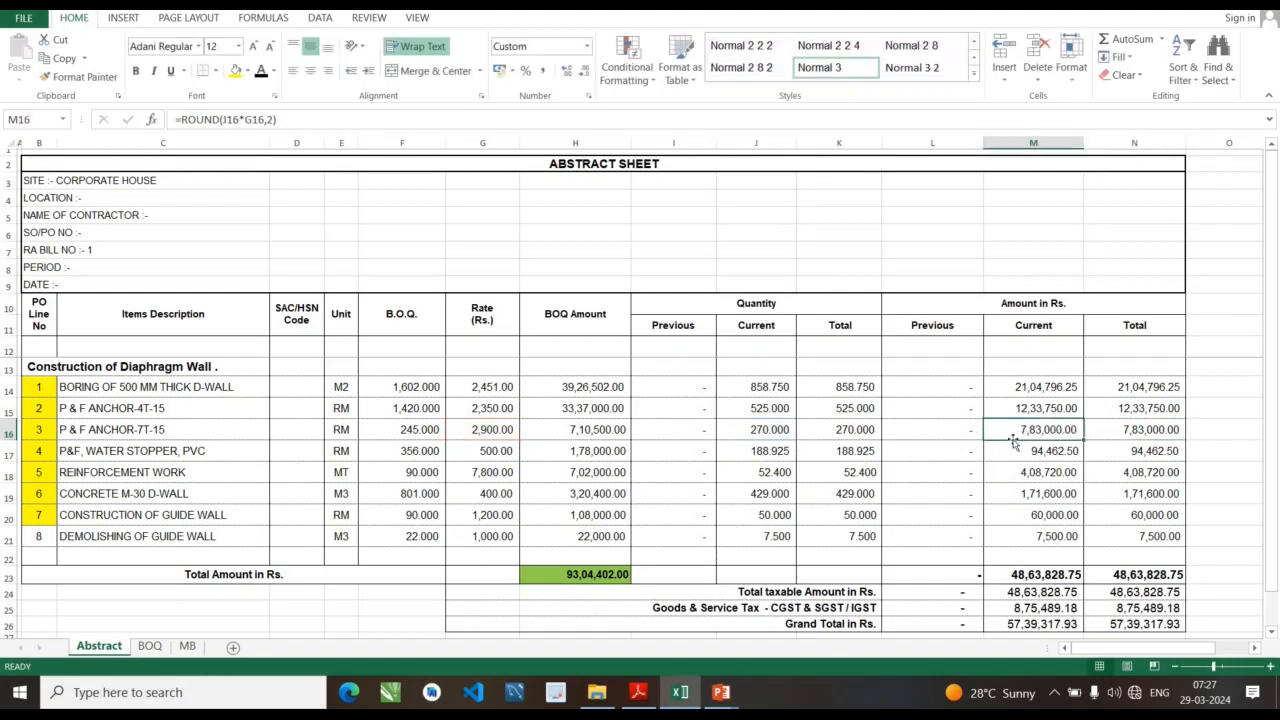
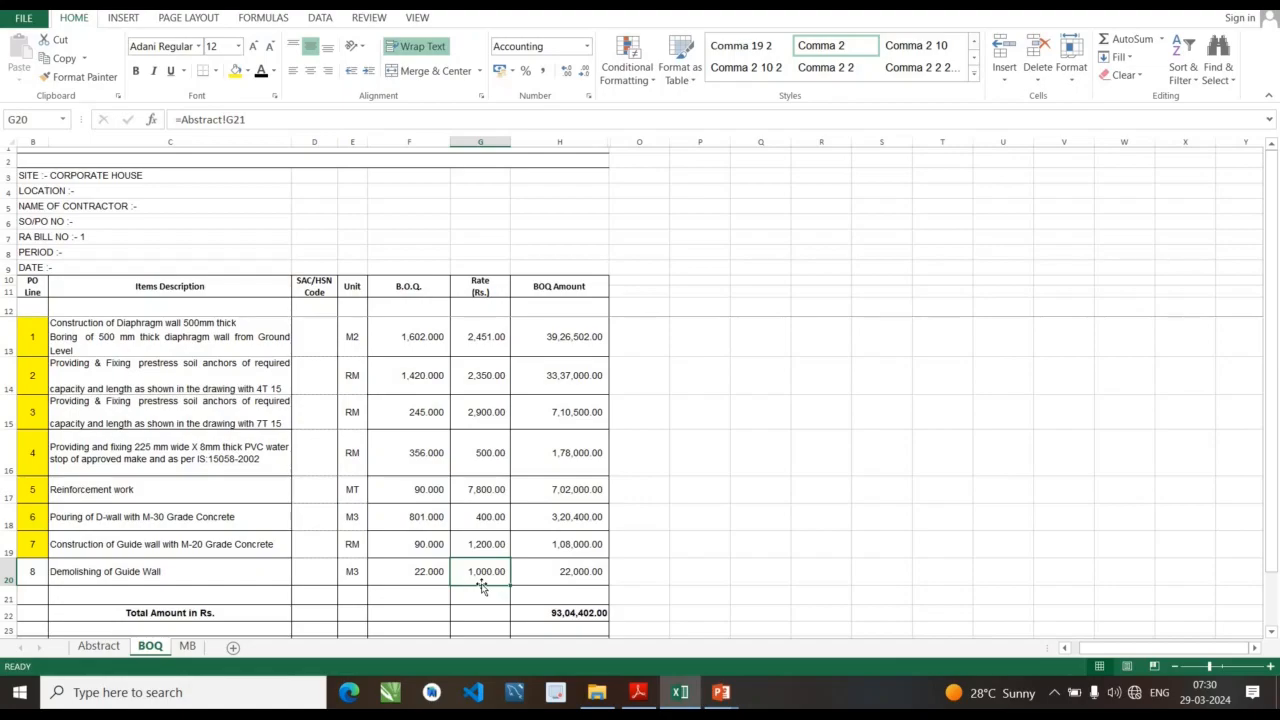
- Highlight the number of PO line 8, Demolishing of Guide Wall, with a yellow fill in the BOQ
left_click(34, 572)
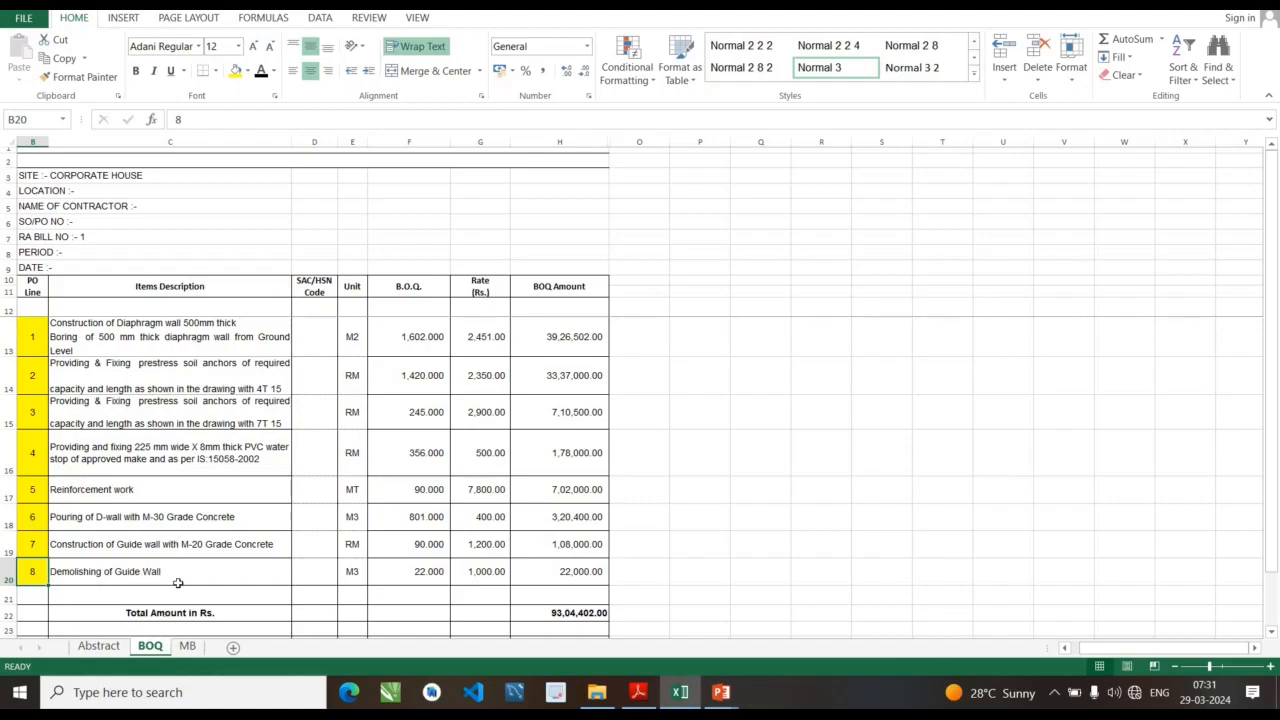
- Examine the length, breadth and height of the guide wall demolishing entry in the MB sheet
left_click(190, 647)
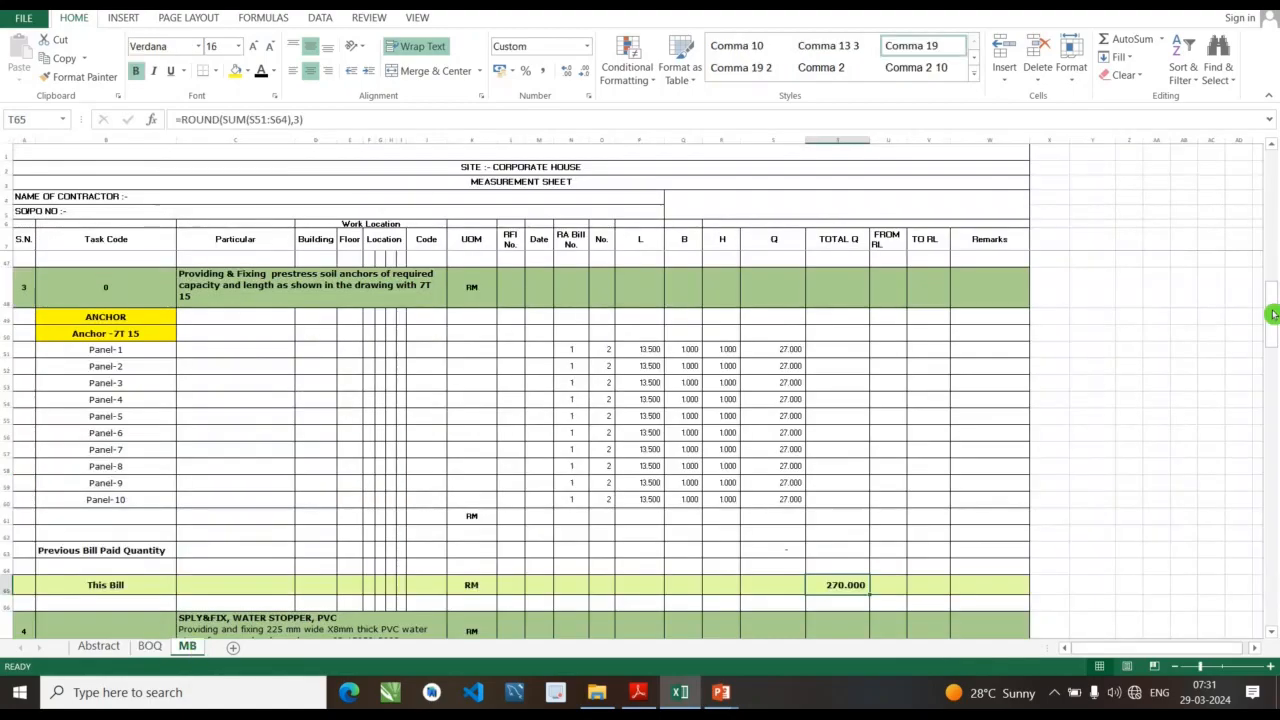
left_click(1275, 347)
left_click_drag(1275, 347, 1275, 598)
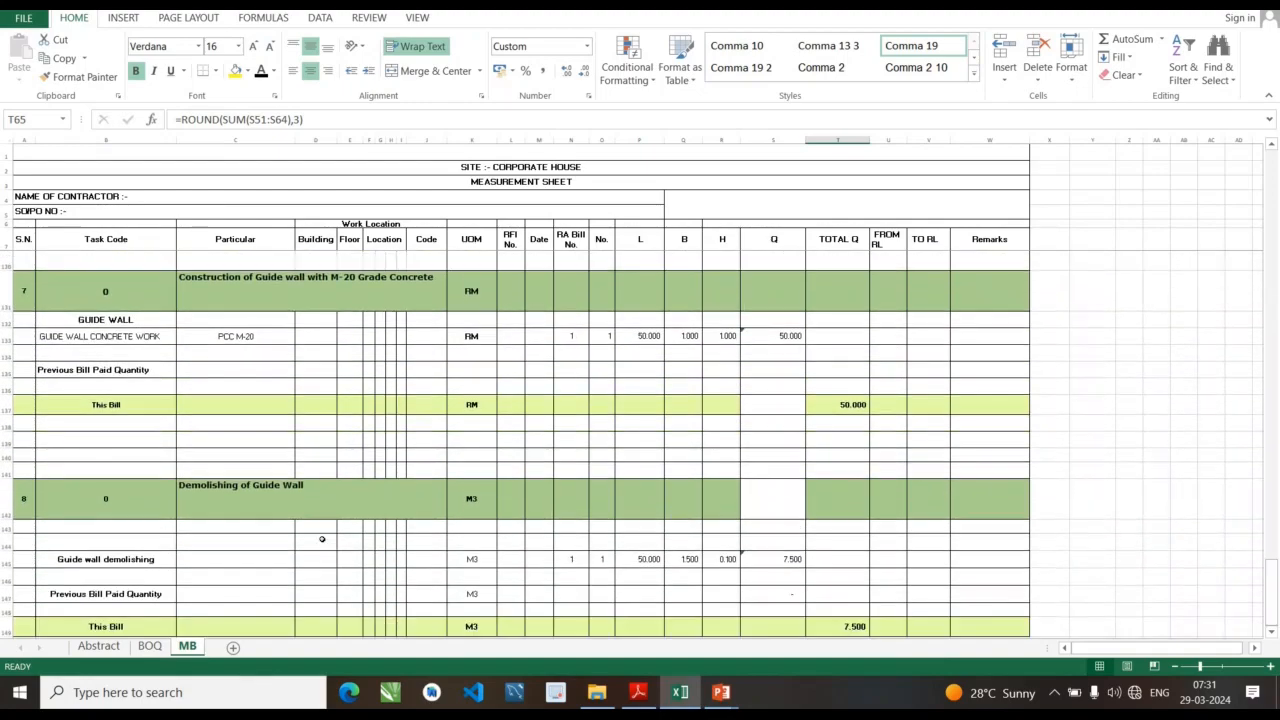
left_click(639, 562)
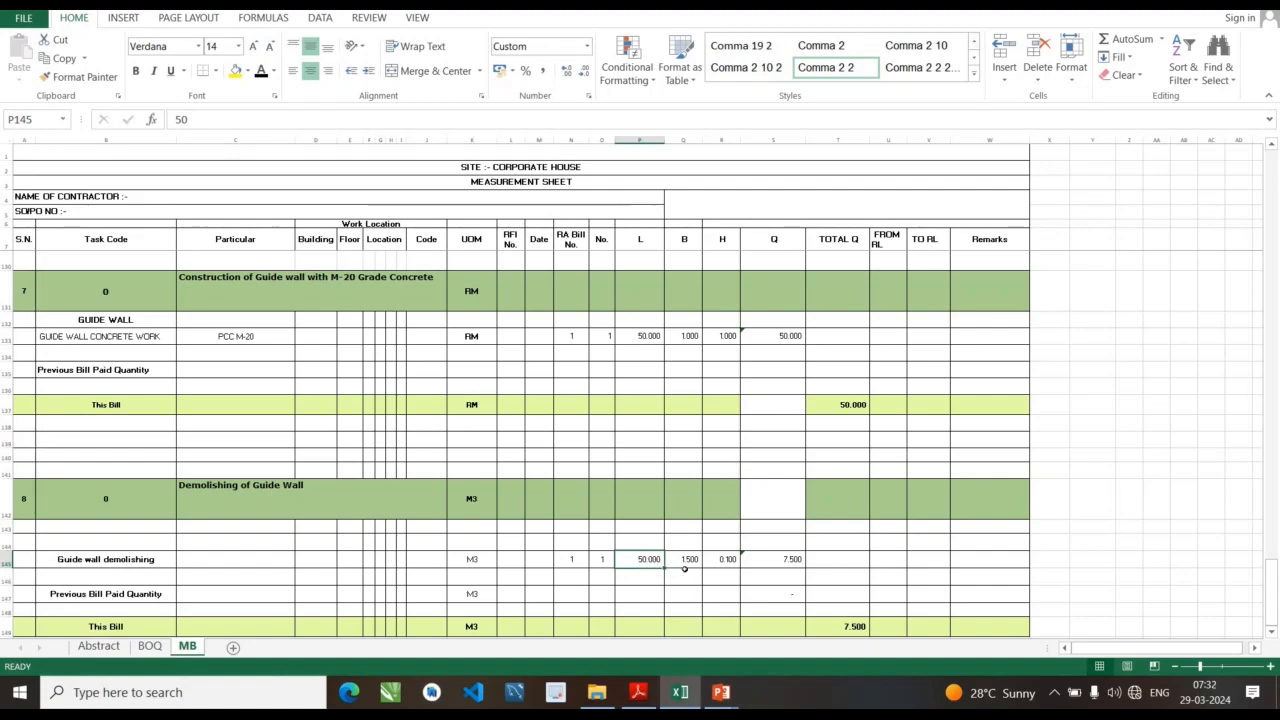
left_click(688, 566)
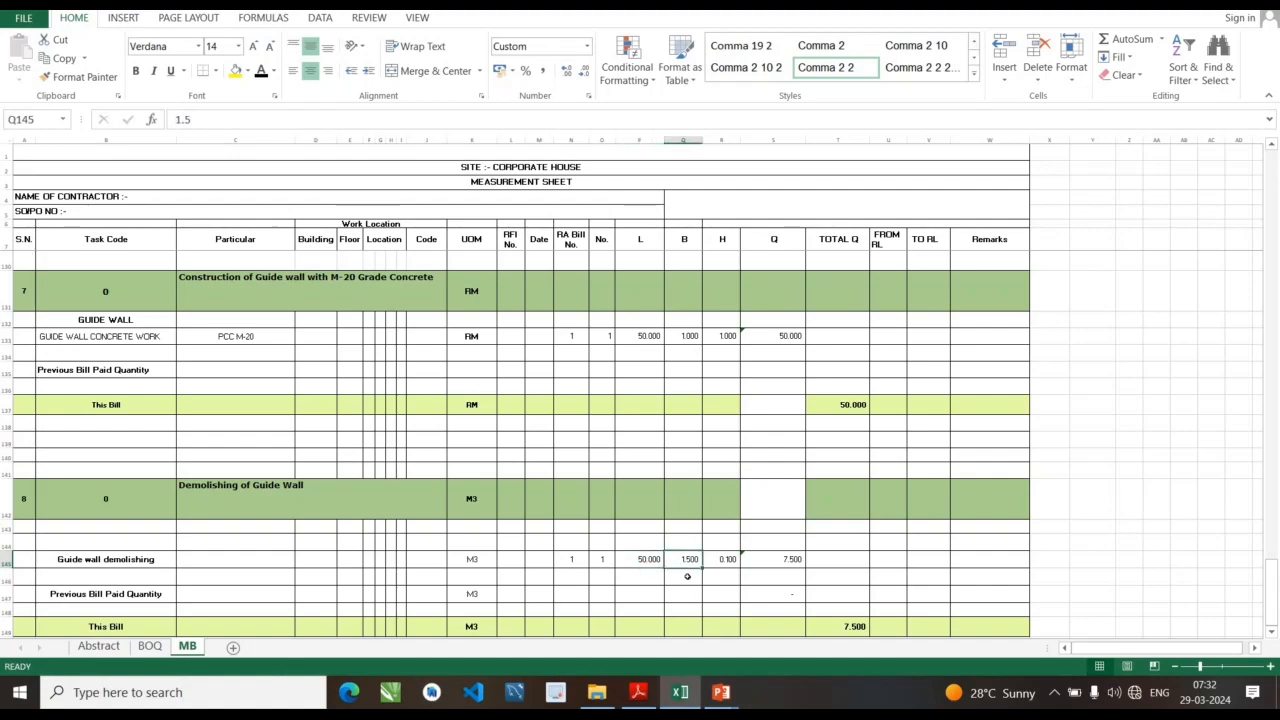
left_click(721, 560)
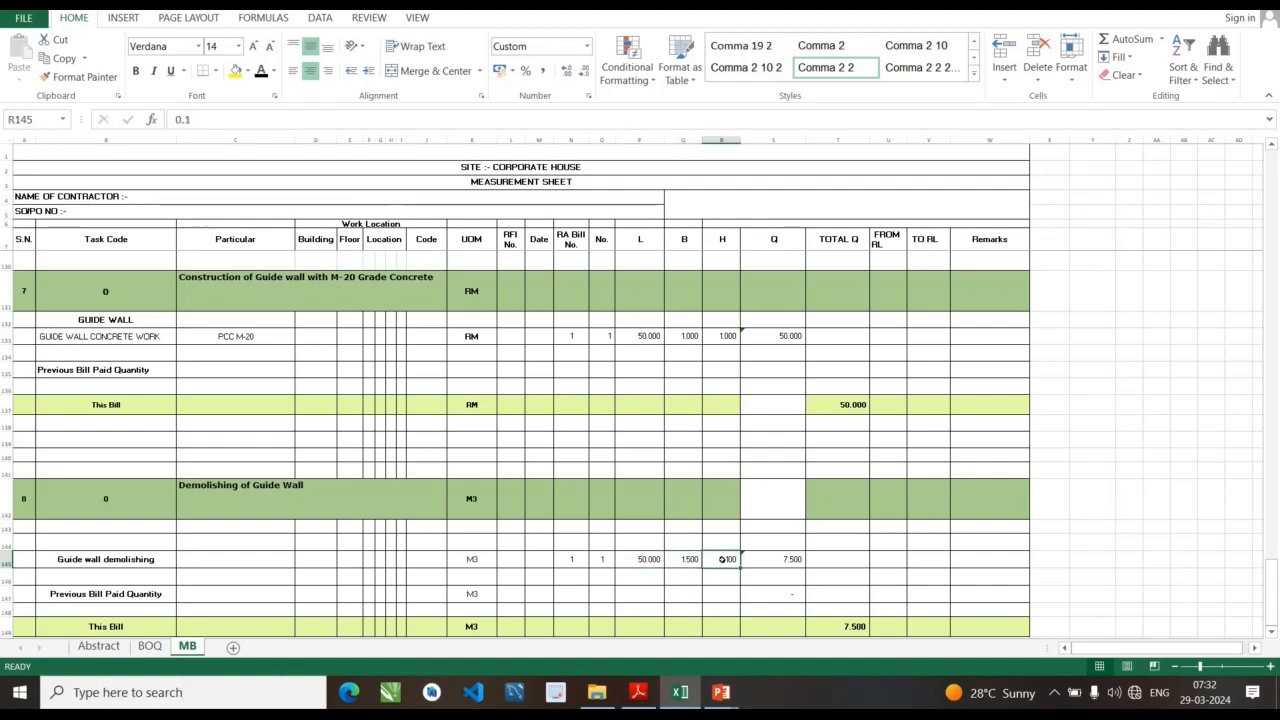
- Check the guide wall section in the drawing PDF, then recheck the demolishing entry's length, breadth and height in the Excel MB sheet
left_click(638, 692)
scroll(533, 346, "down", 4)
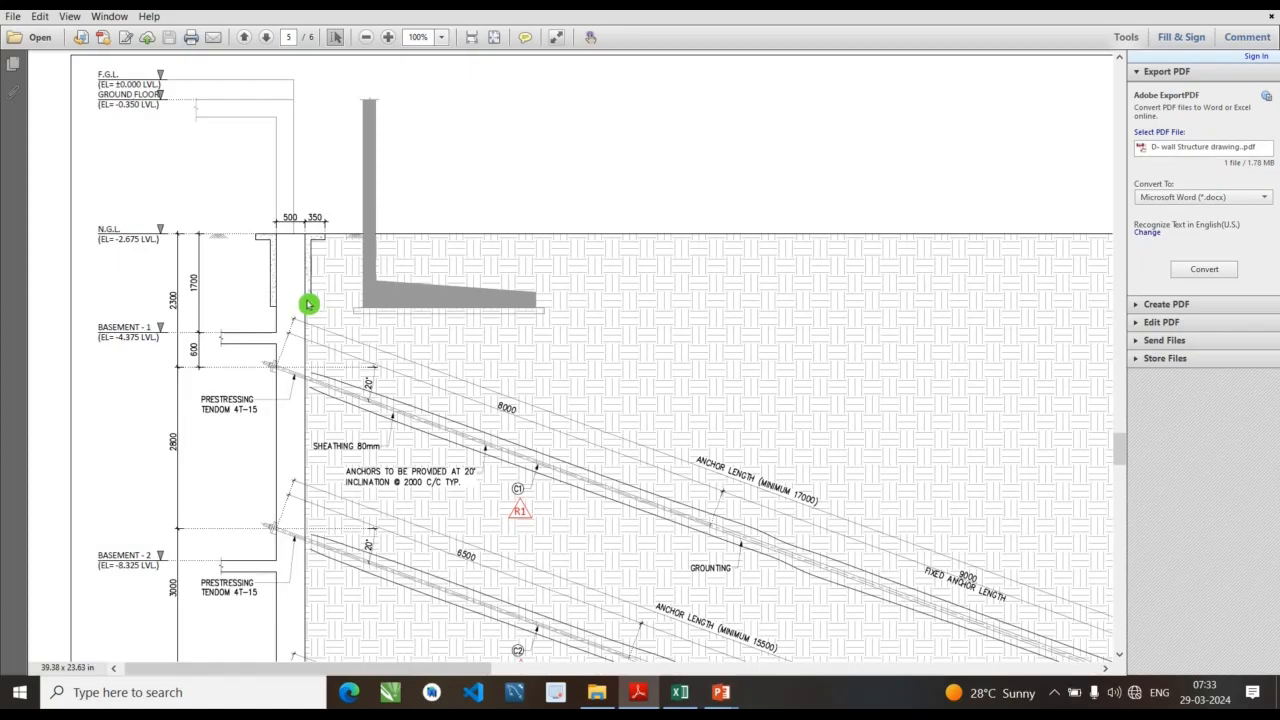
left_click(675, 697)
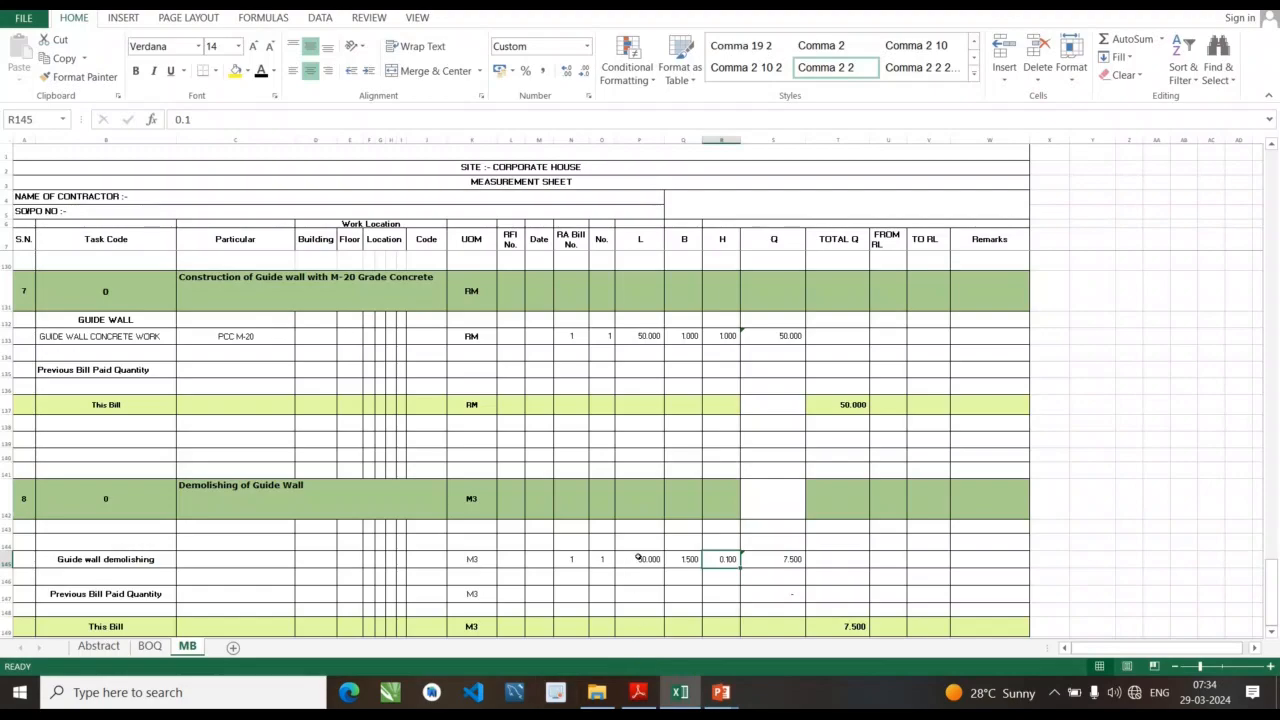
left_click(637, 559)
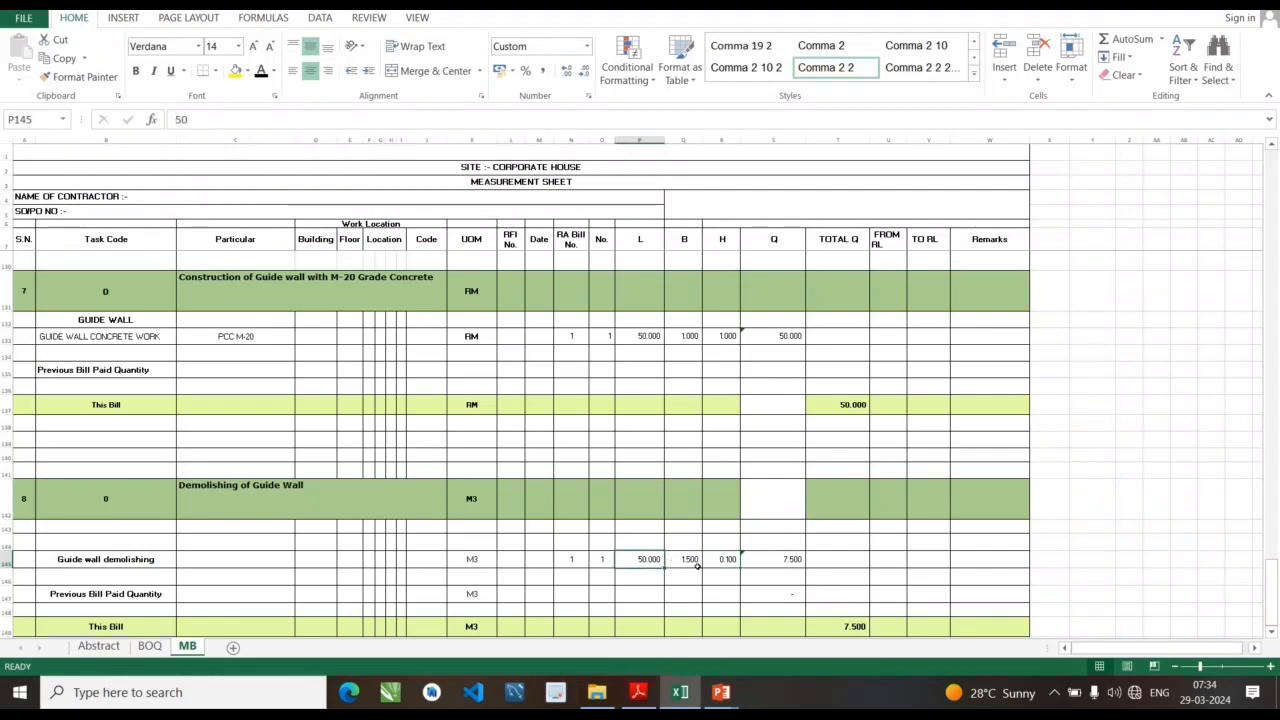
left_click(690, 560)
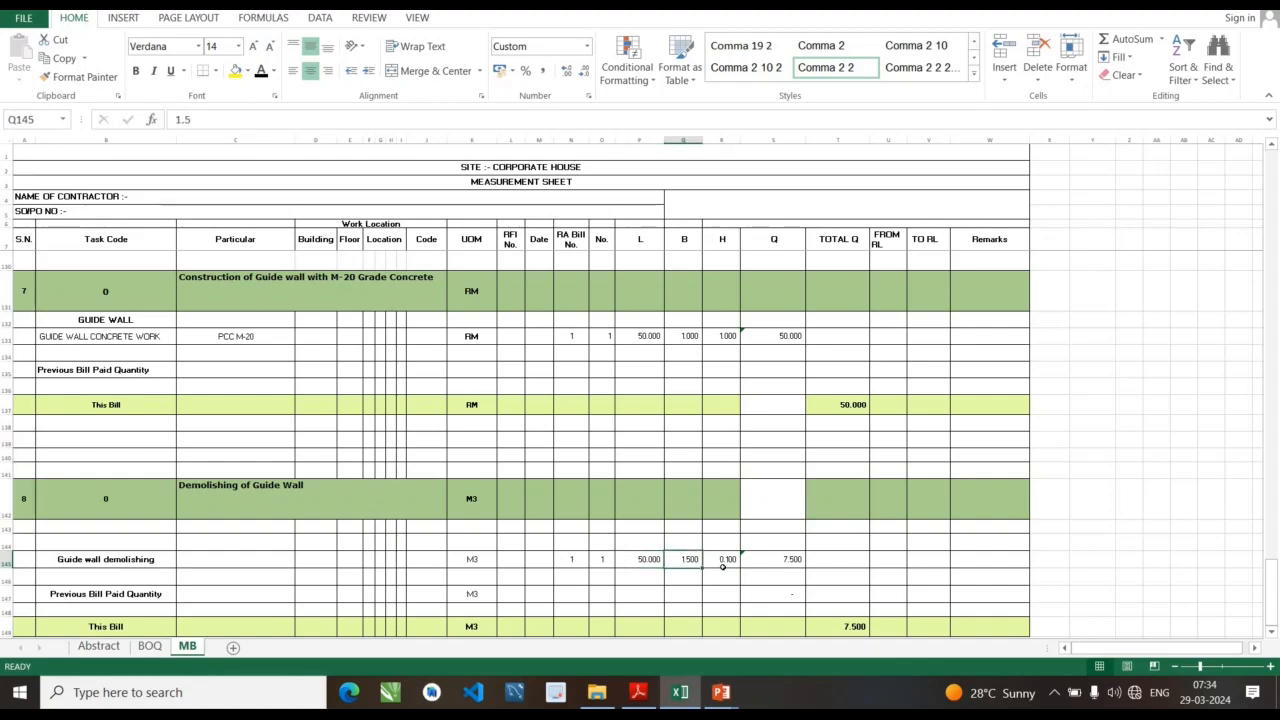
left_click(724, 562)
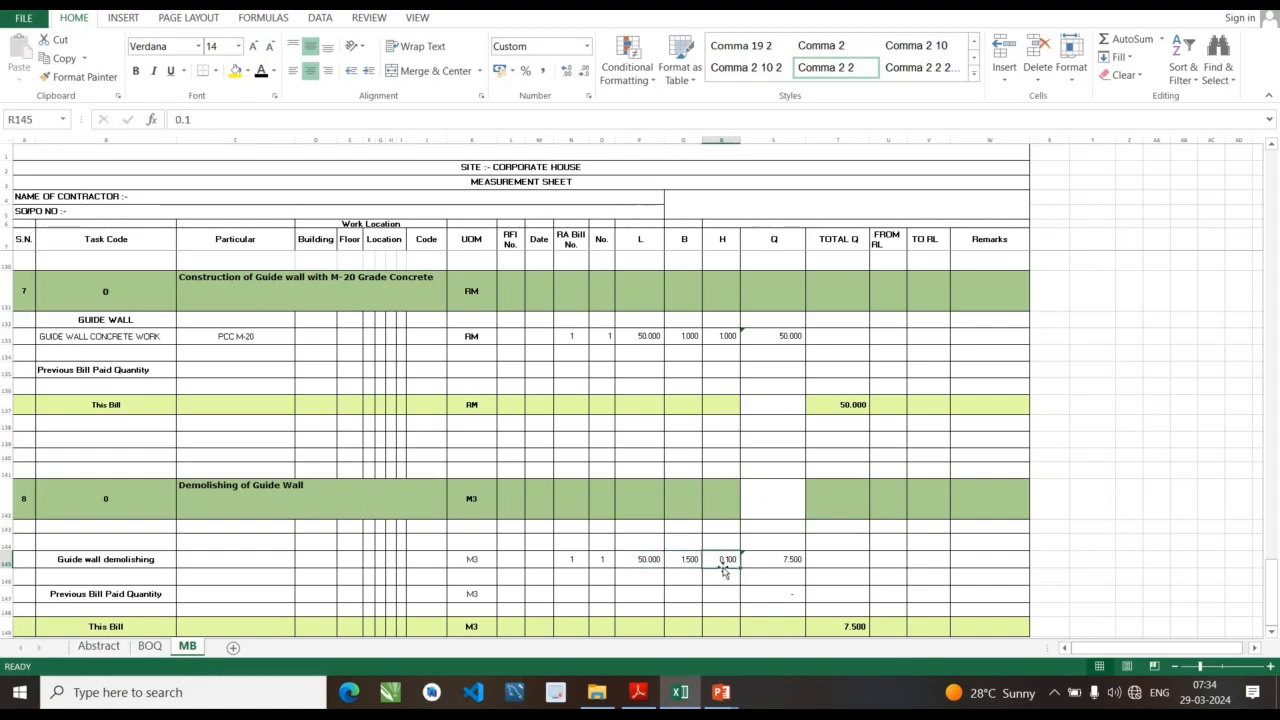
- Check the guide wall demolishing entry's quantity formula and its This Bill total in the MB sheet
left_click(767, 559)
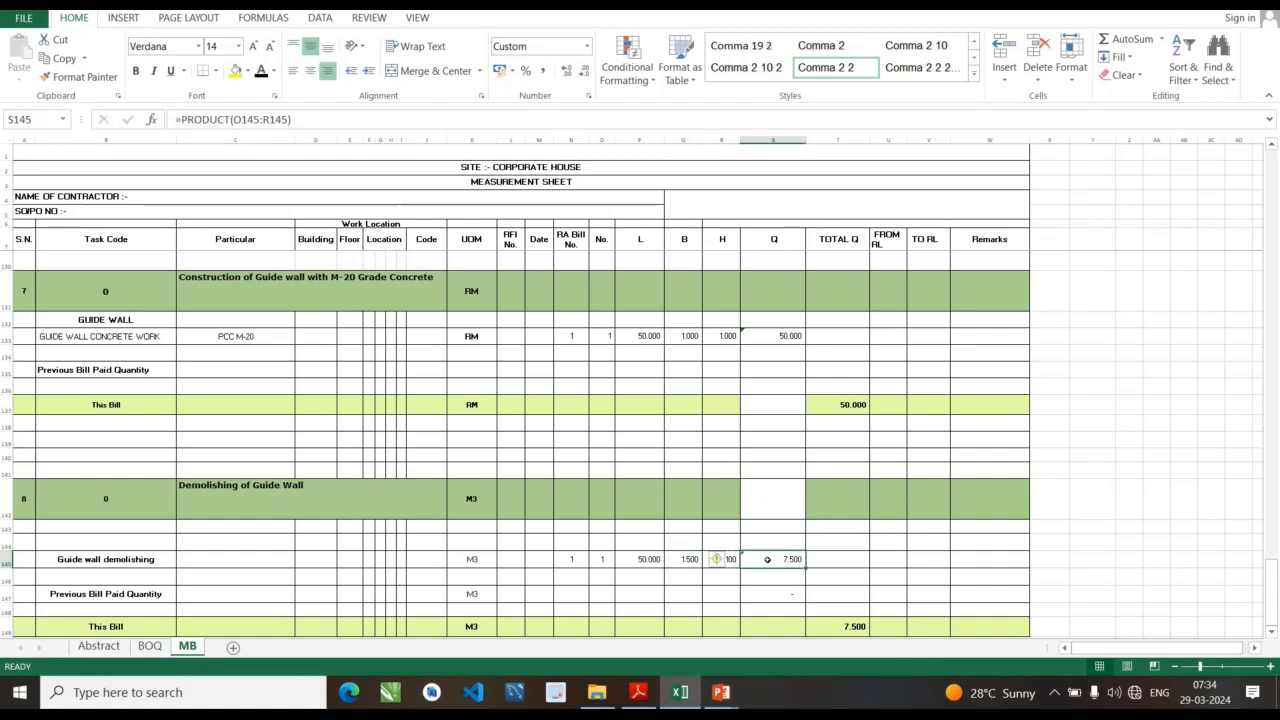
left_click(819, 626)
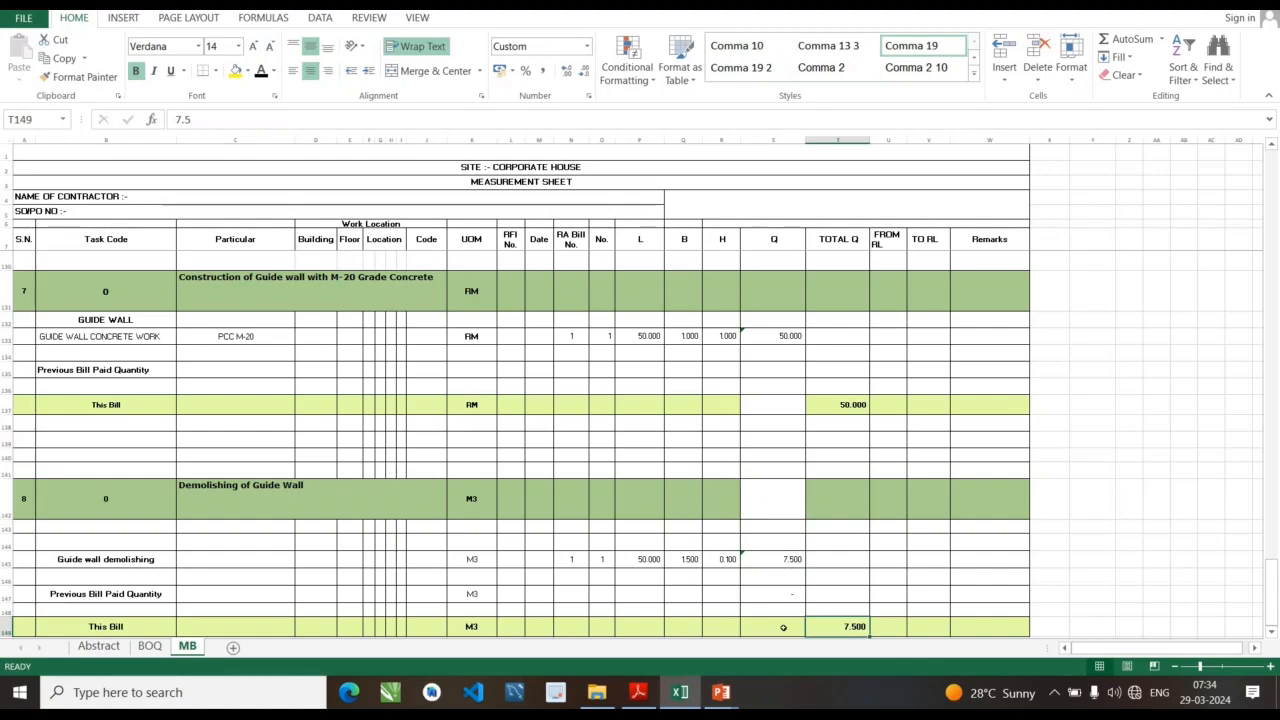
- Highlight the number of PO line 8, Demolishing of Guide Wall, with a yellow fill in the Abstract sheet
left_click(98, 646)
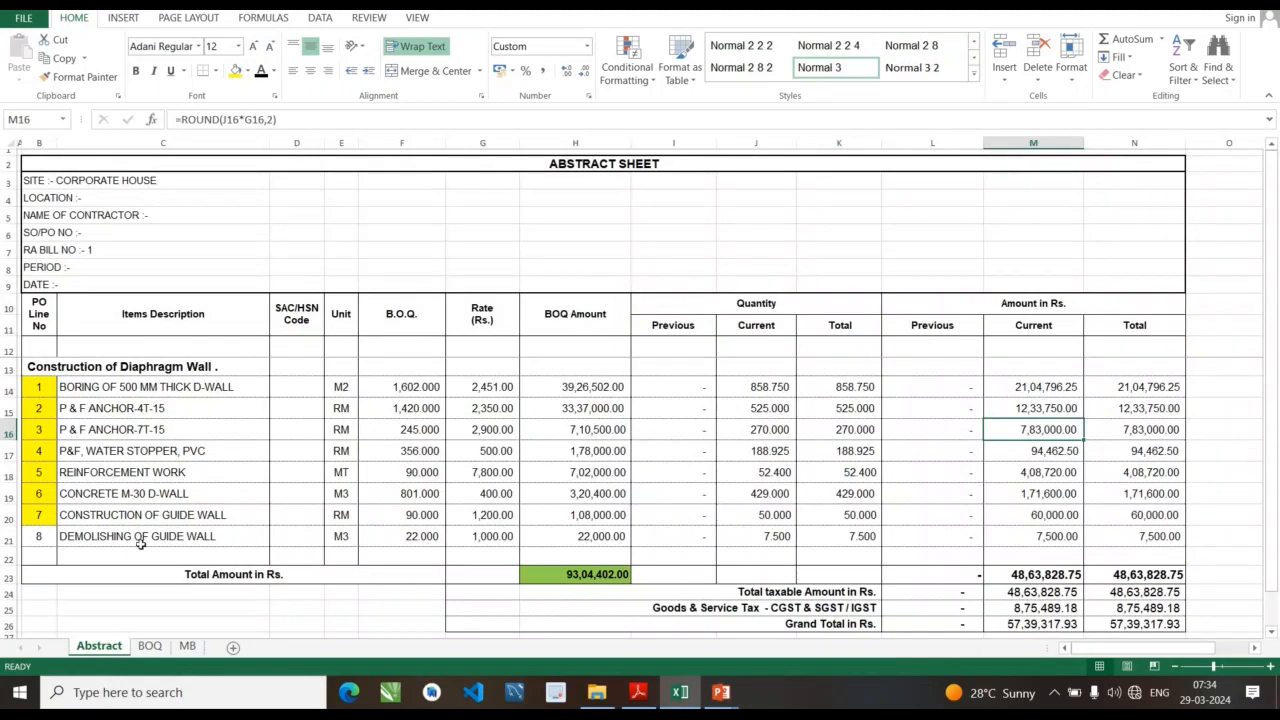
left_click(36, 538)
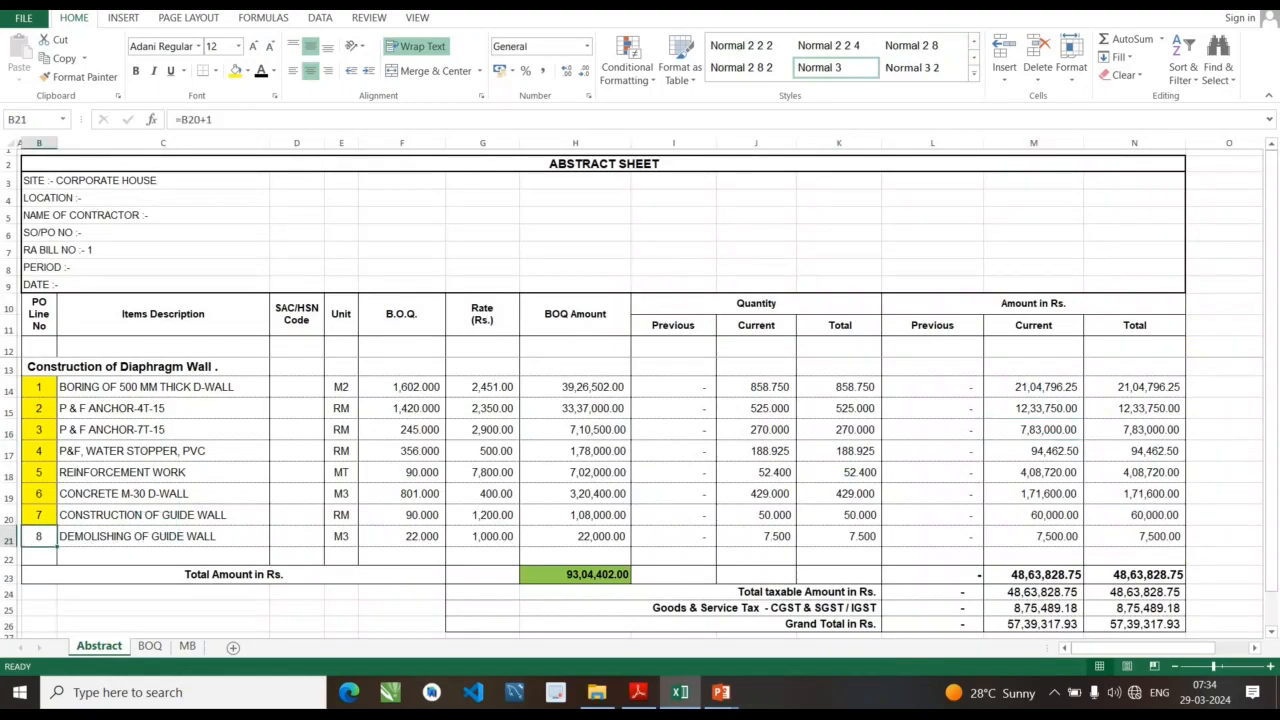
left_click(234, 71)
- Review the current and total amount formulas of the Demolishing of Guide Wall item, including the rate and quantity cells they reference
left_click(1004, 539)
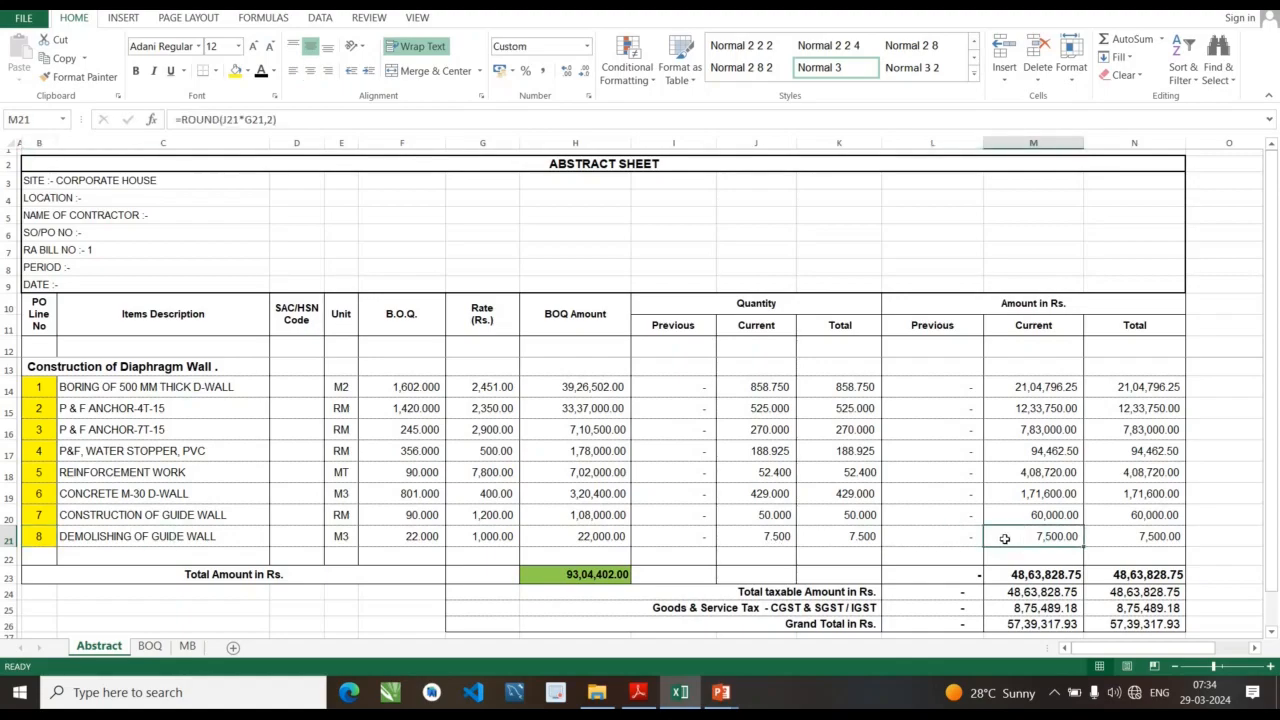
double_click(1004, 539)
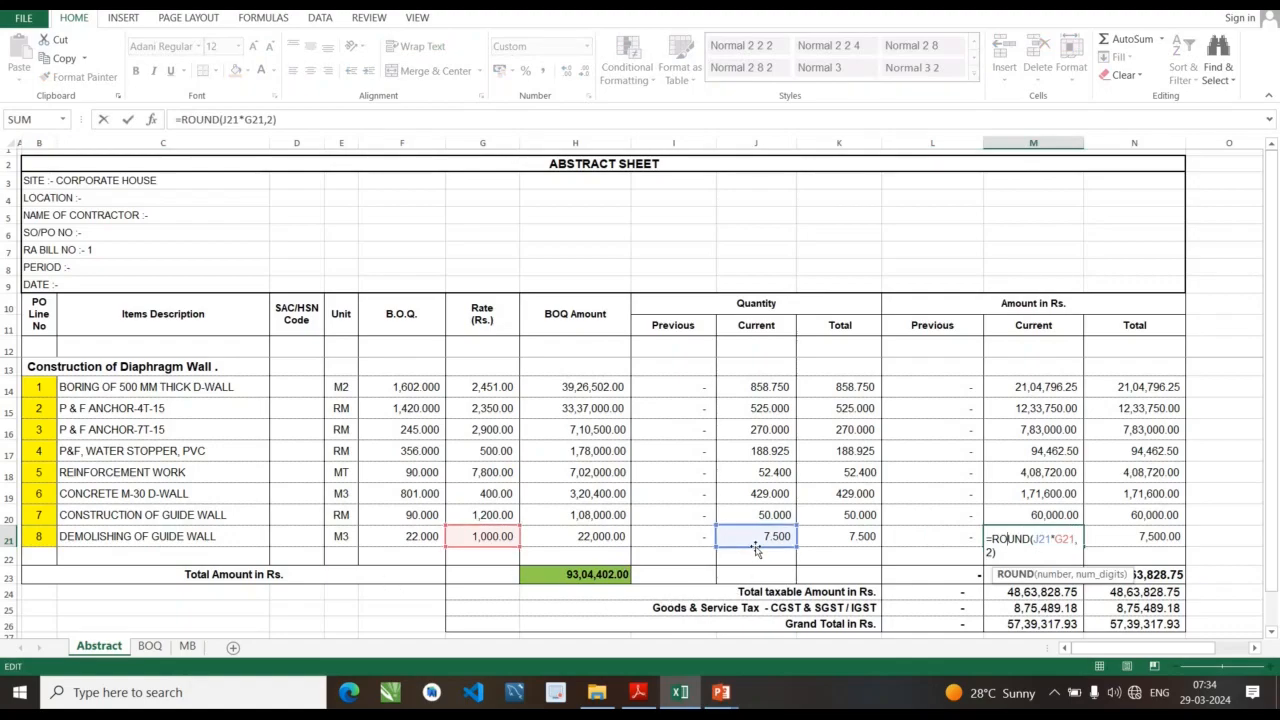
left_click(1110, 536)
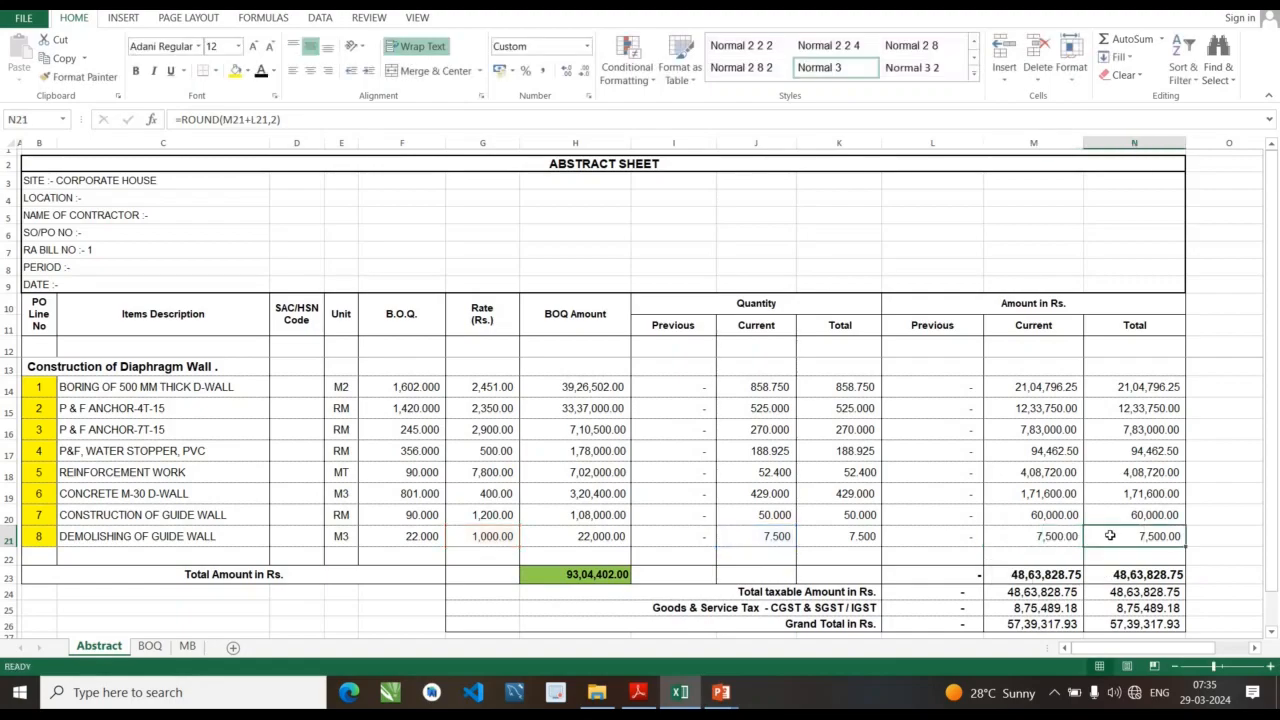
left_click(1040, 537)
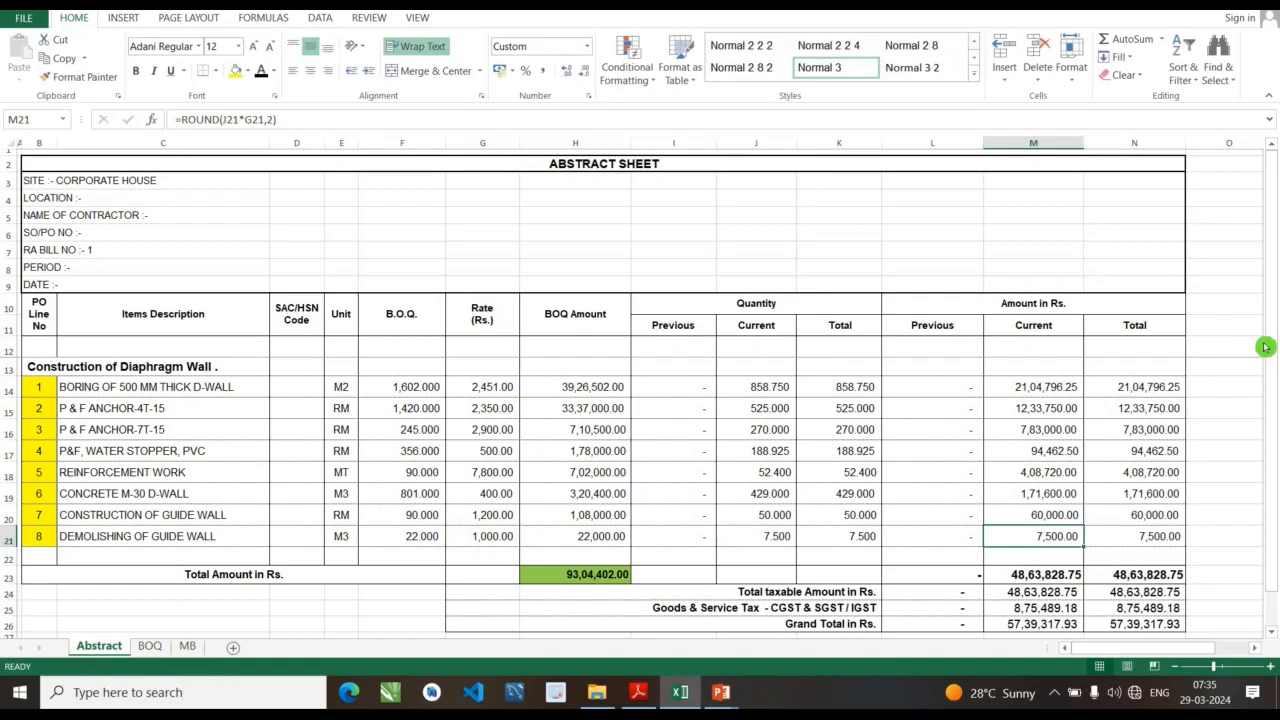
- Review the bill totals below the items in the Abstract sheet, including the GST formula and the current total amount's subtotal formula
left_click_drag(1272, 350, 1275, 441)
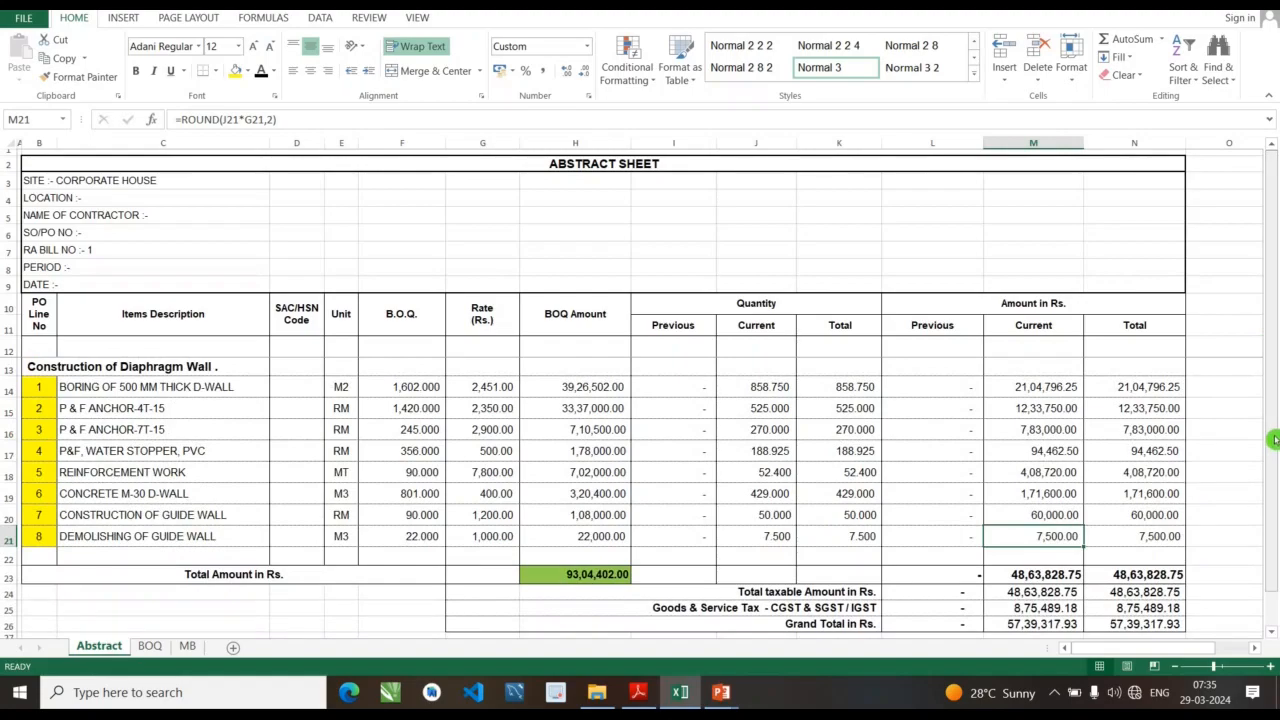
scroll(870, 580, "down", 1)
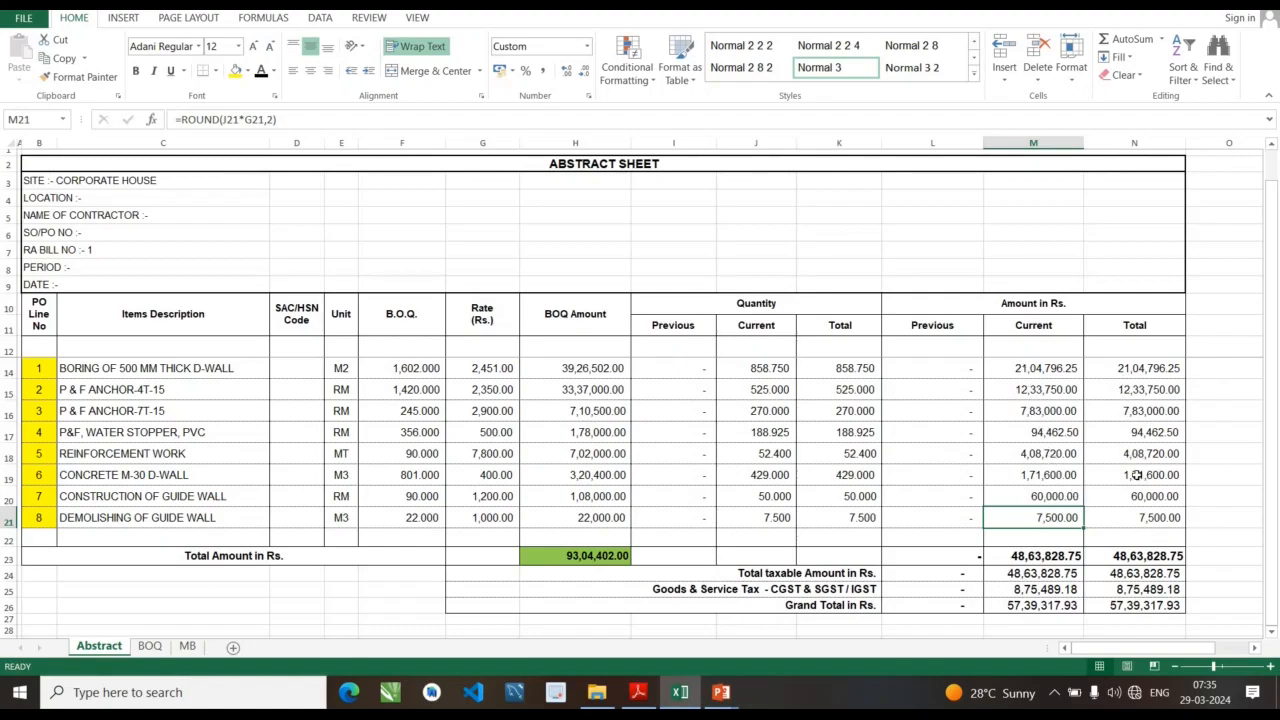
left_click(1133, 559)
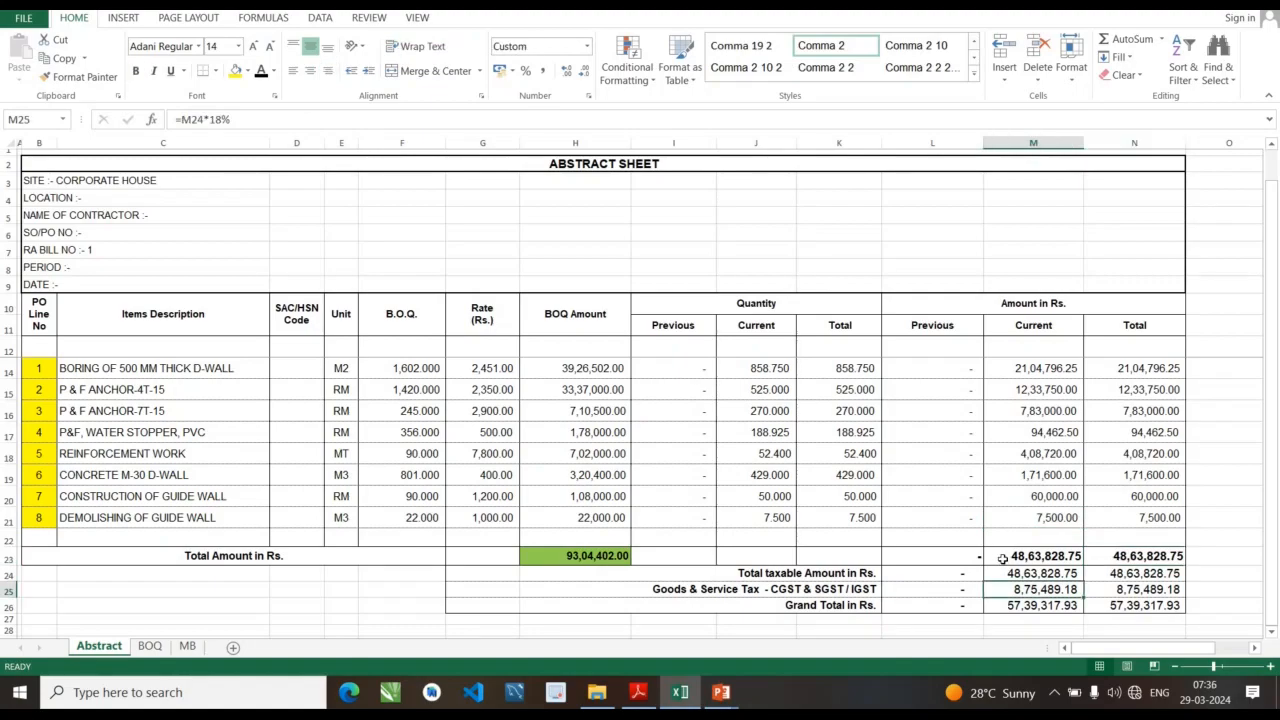
left_click(1002, 559)
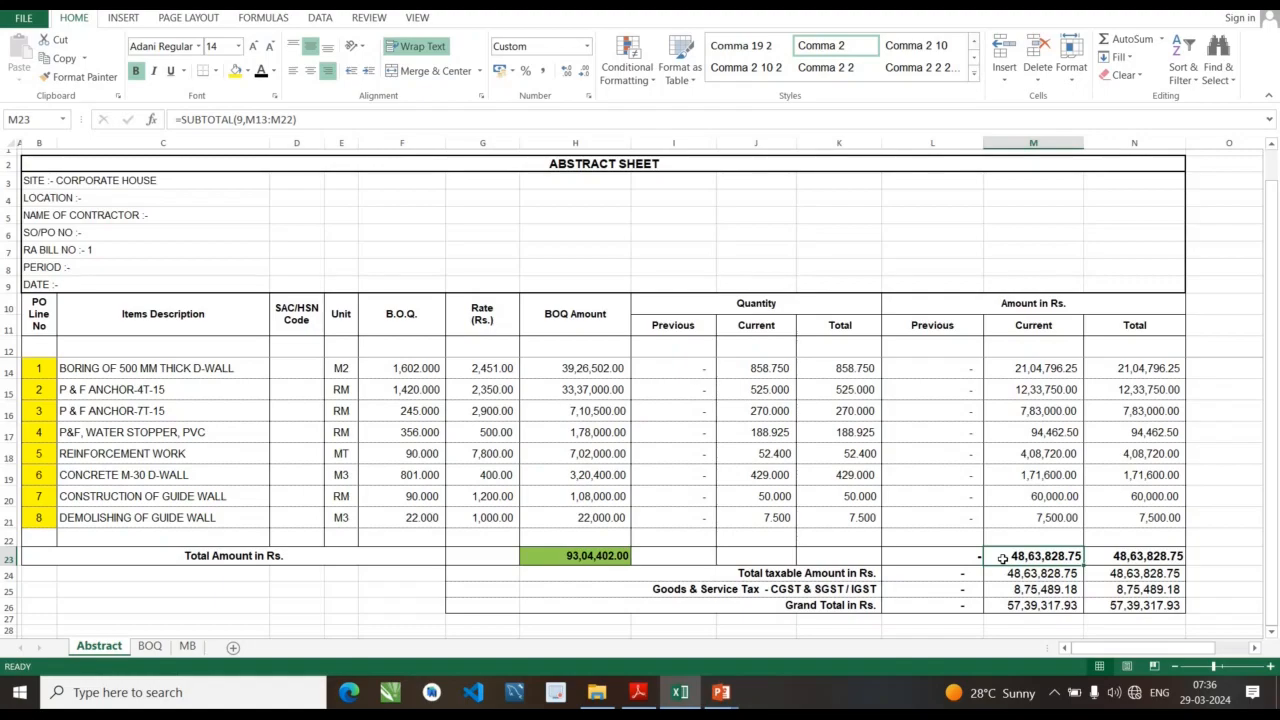
left_click_drag(1274, 352, 1275, 317)
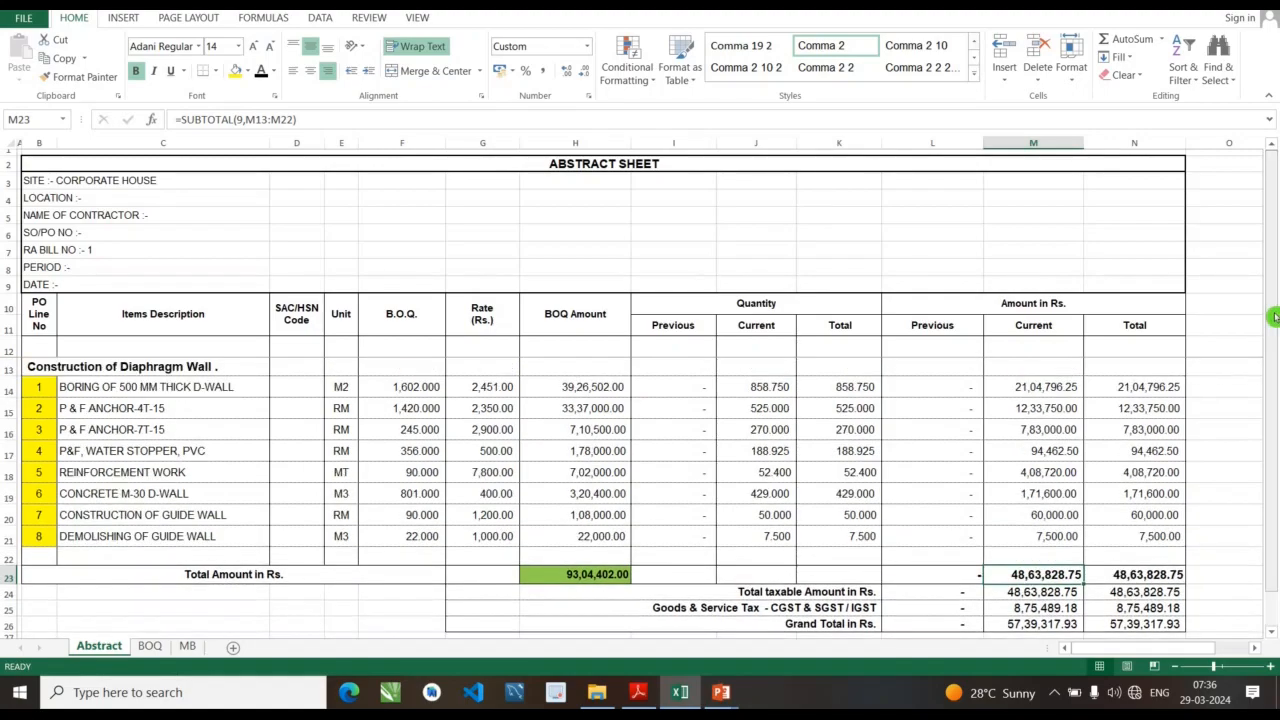